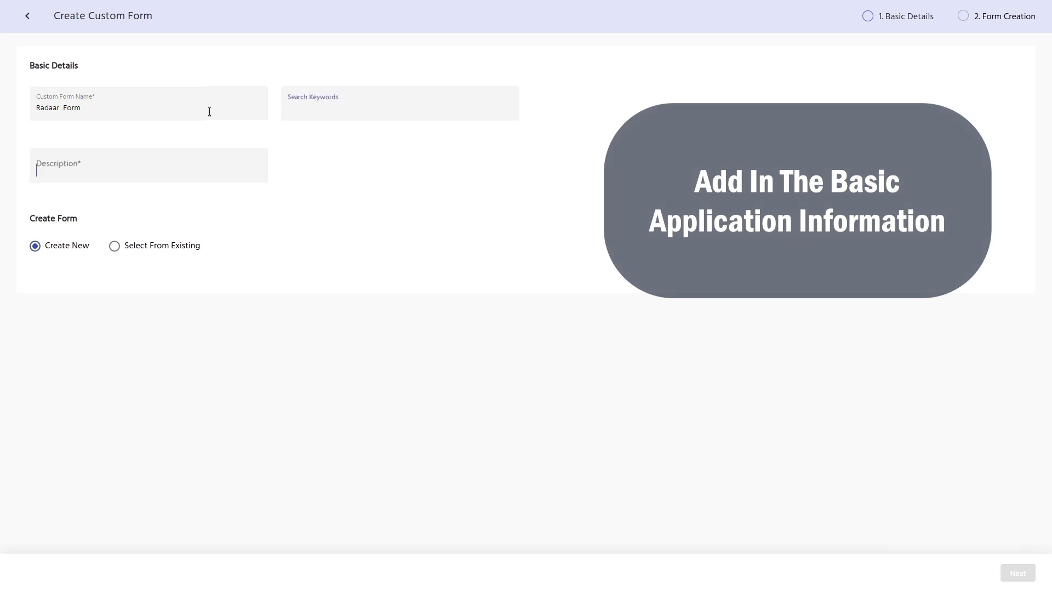
- Proceed to form creation and name the first input group "Basic Details"
left_click(1017, 572)
left_click(202, 109)
type("Basic Details")
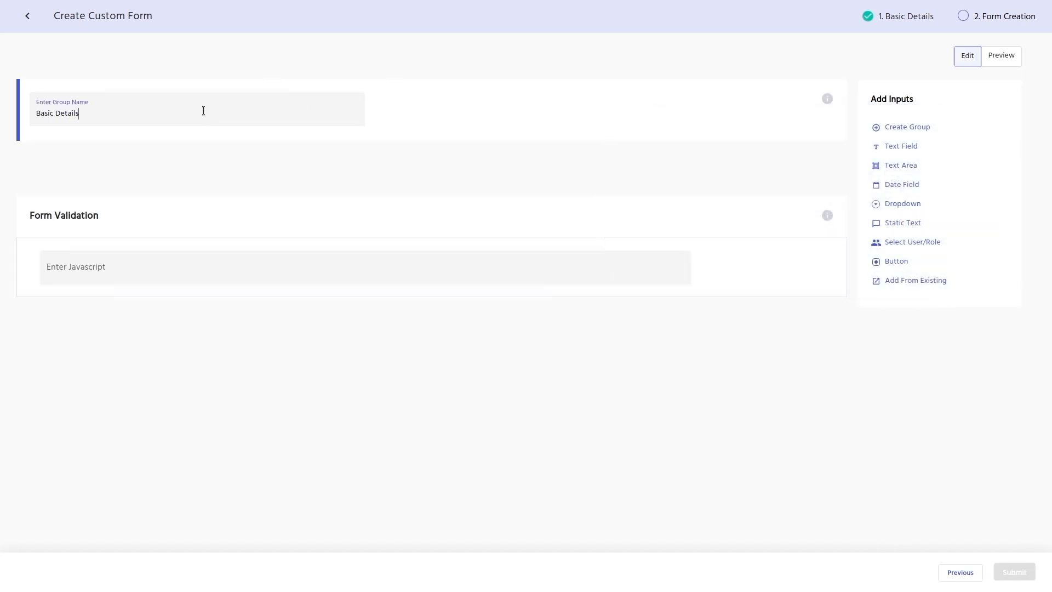
- Add a text field with label and name "Email" to the Basic Details group, marked as required and disabled
left_click(820, 142)
left_click(903, 148)
left_click(503, 217)
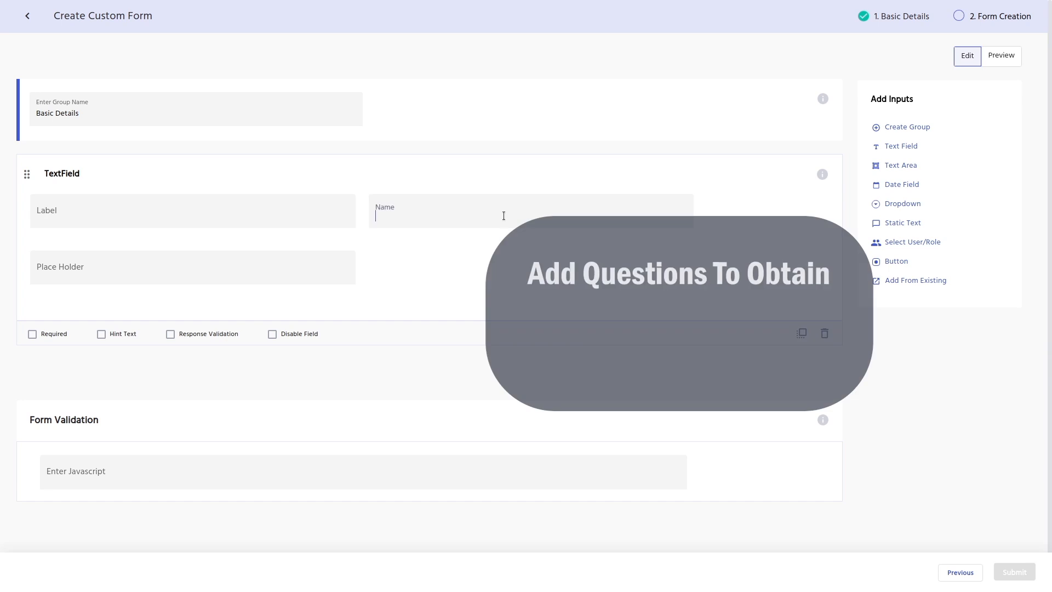
type("Email")
left_click(33, 334)
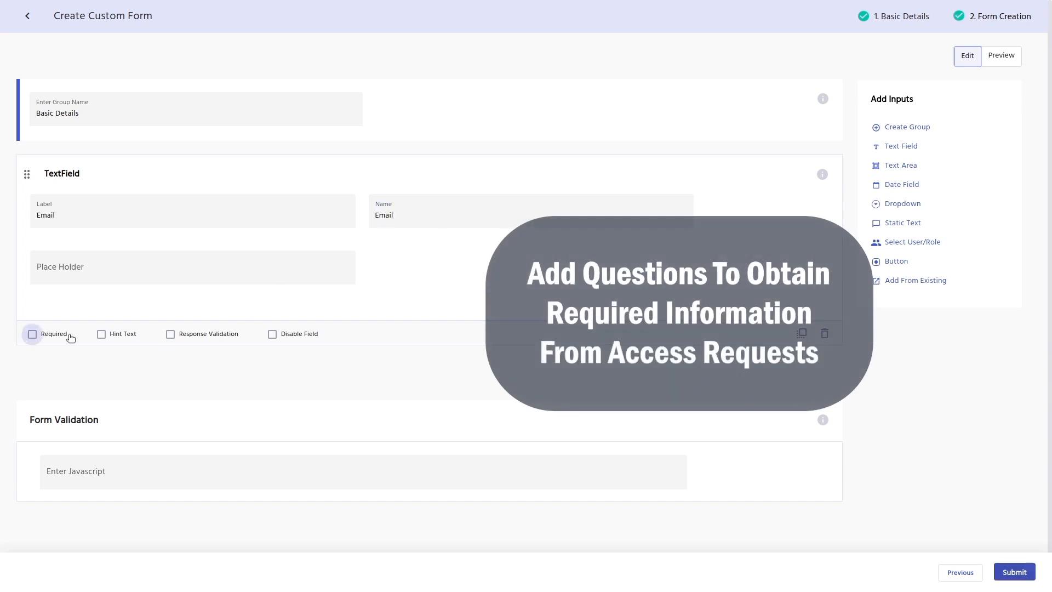
left_click(299, 335)
- Add a text area with label and name "First Name" below the Email field, marked as required and disabled
left_click(906, 166)
left_click(475, 266)
type("First Name")
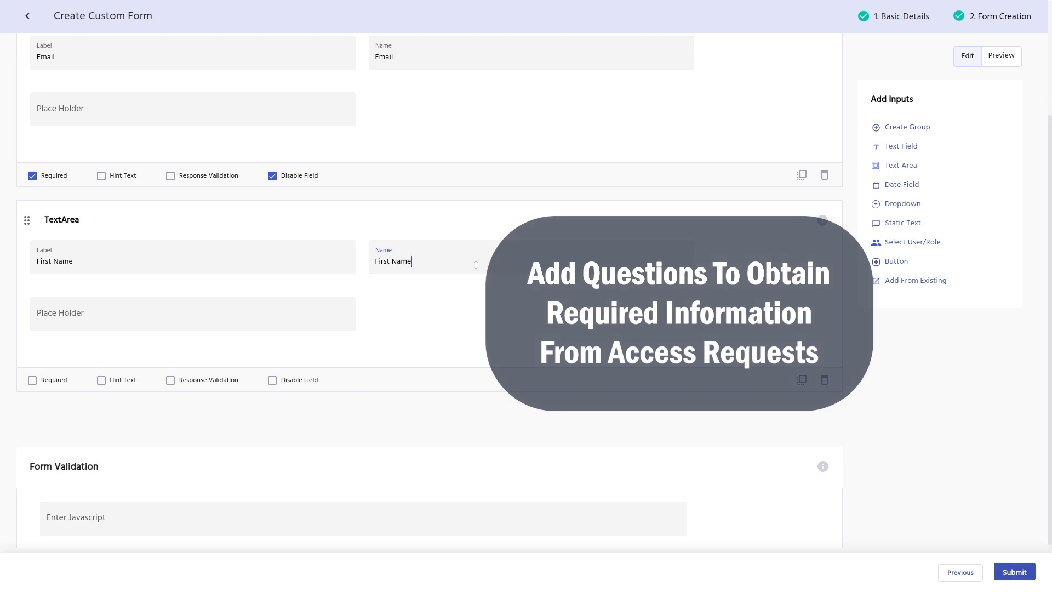
left_click(59, 381)
left_click(294, 380)
- Add a text field with label and name "Last Name" below First Name, marked as required and disabled
left_click(901, 145)
left_click(449, 264)
type("Last Name")
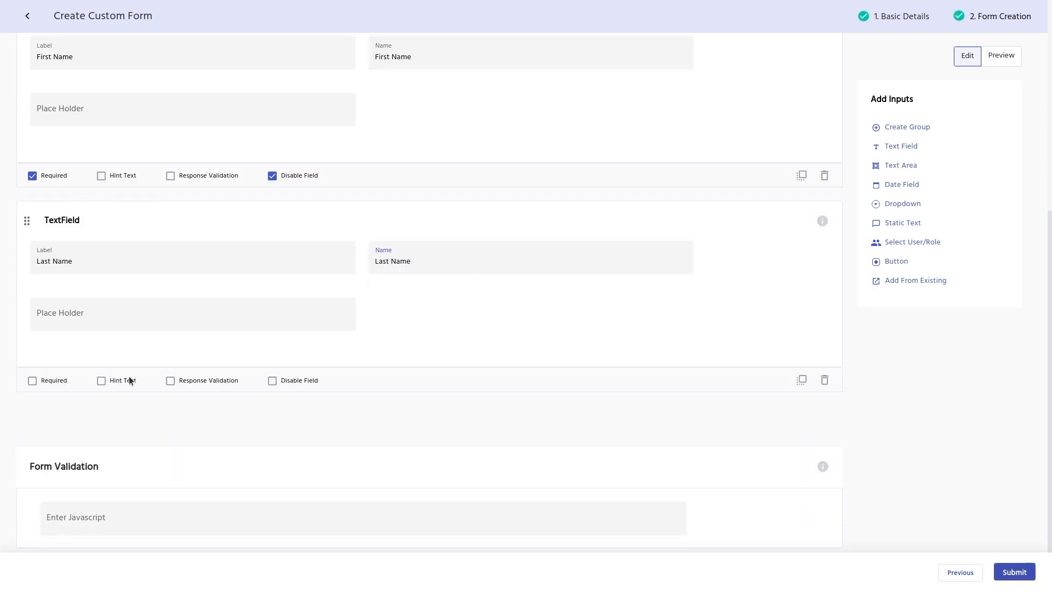
left_click(41, 380)
left_click(298, 382)
- Create a second input group named "Other Details" below the Last Name field
left_click(919, 128)
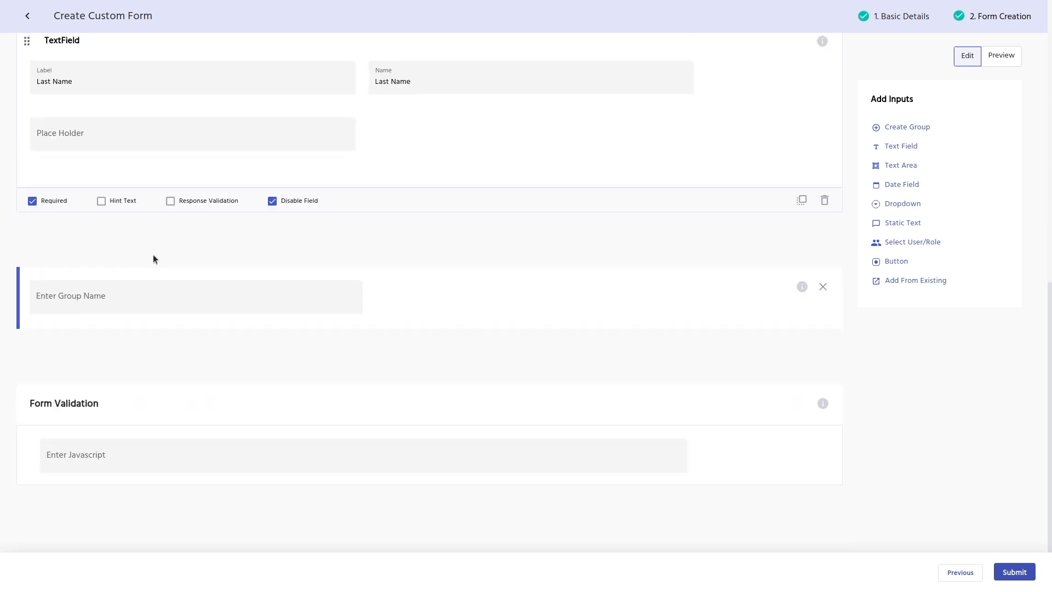
left_click(129, 294)
type("Other Details")
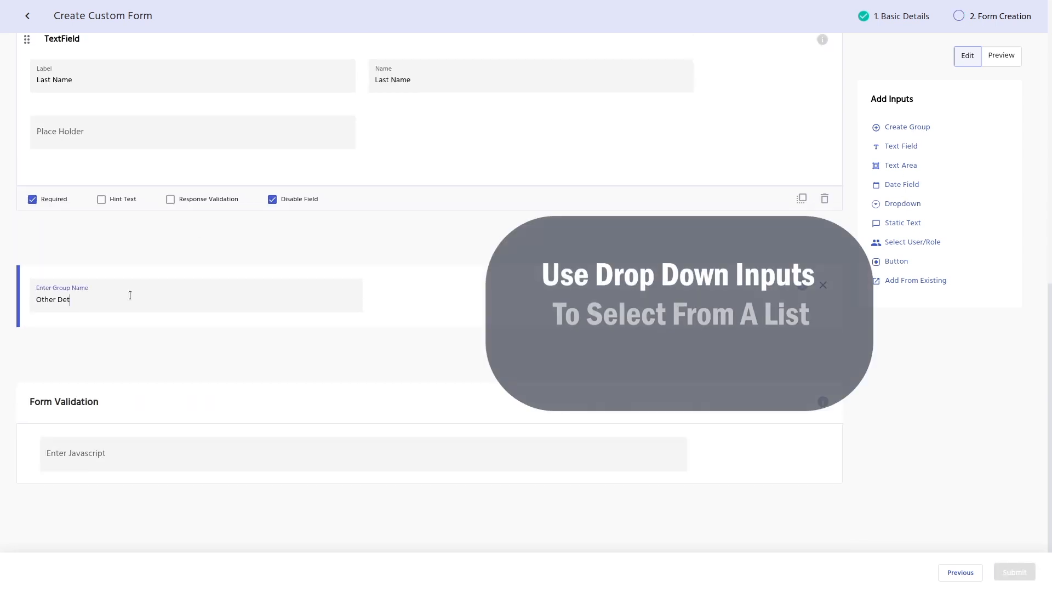
- Add a dropdown to Other Details with label and name "What social media channels do you need access to?"
left_click(898, 209)
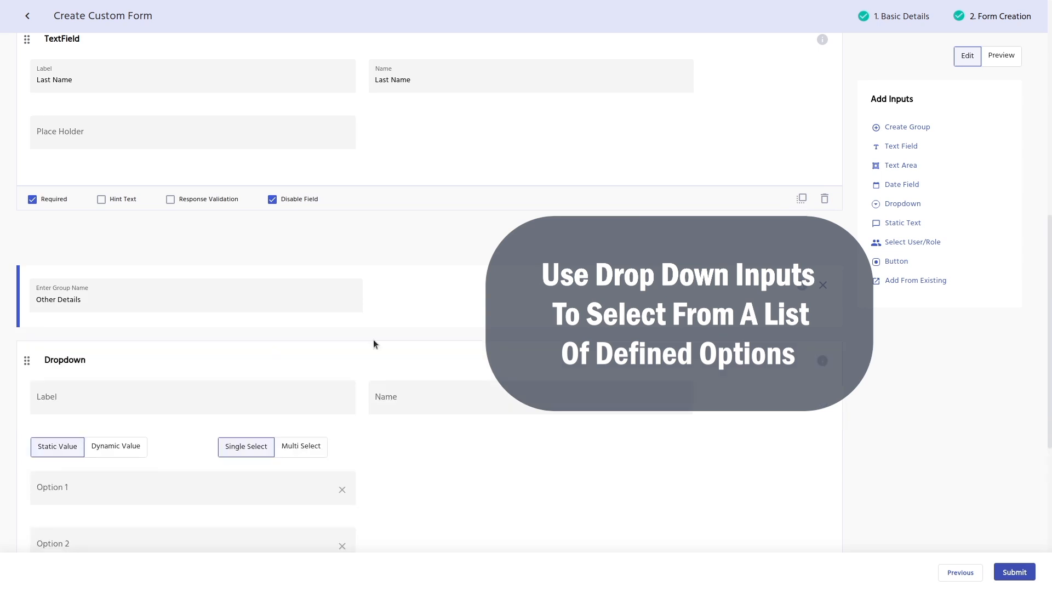
scroll(374, 340, "down", 4)
left_click(458, 183)
type("What social media channels do you need access to?")
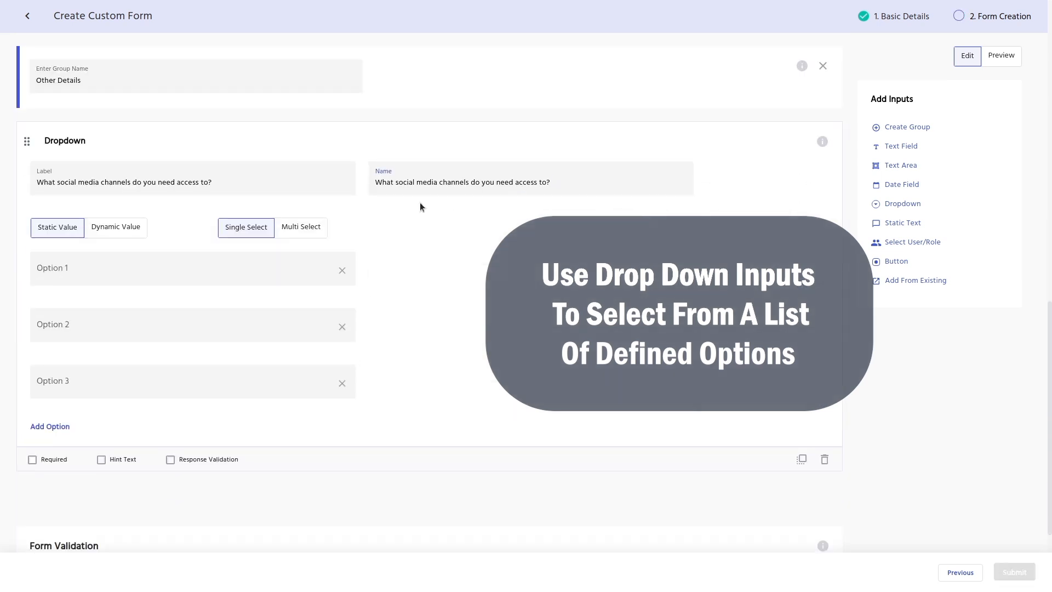
- Fill the dropdown's three options with LinkedIn, Twitter and Both, and submit the form
left_click(150, 271)
type("LinkedIn")
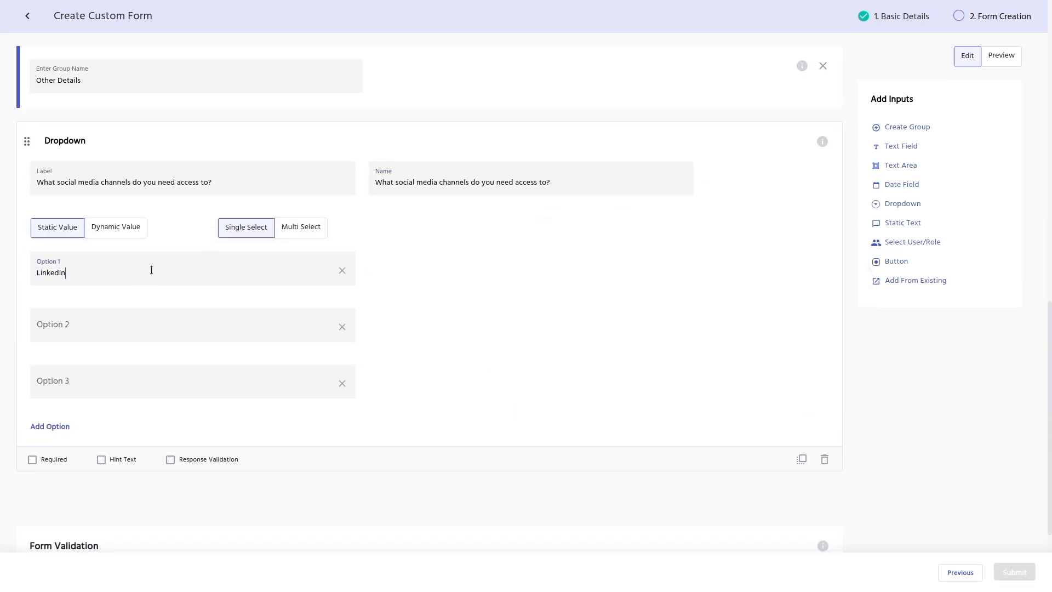
key("Tab")
type("Twitter")
key("Tab")
type("Both")
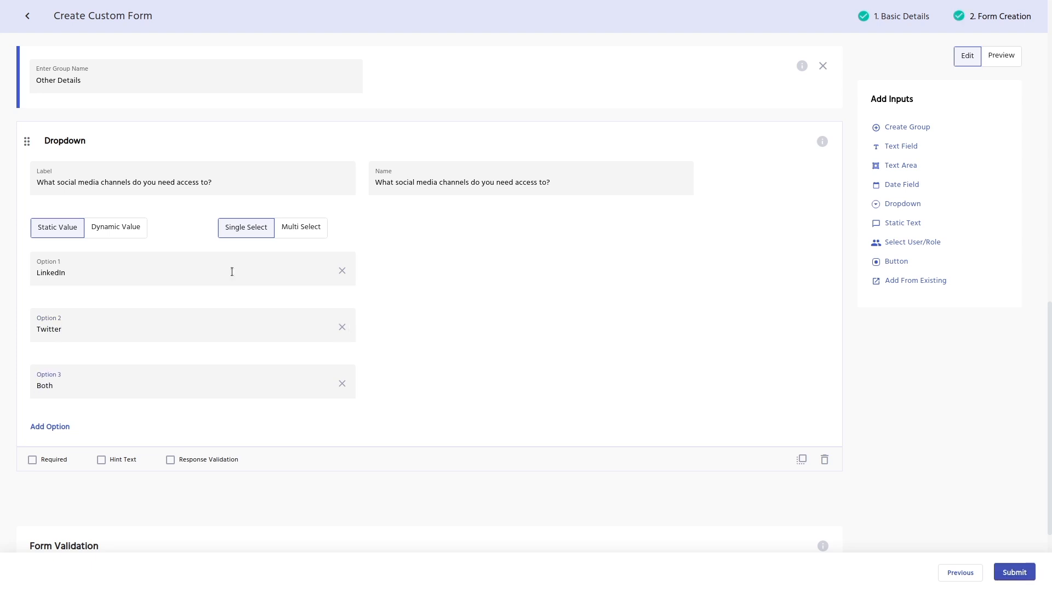
left_click(1014, 572)
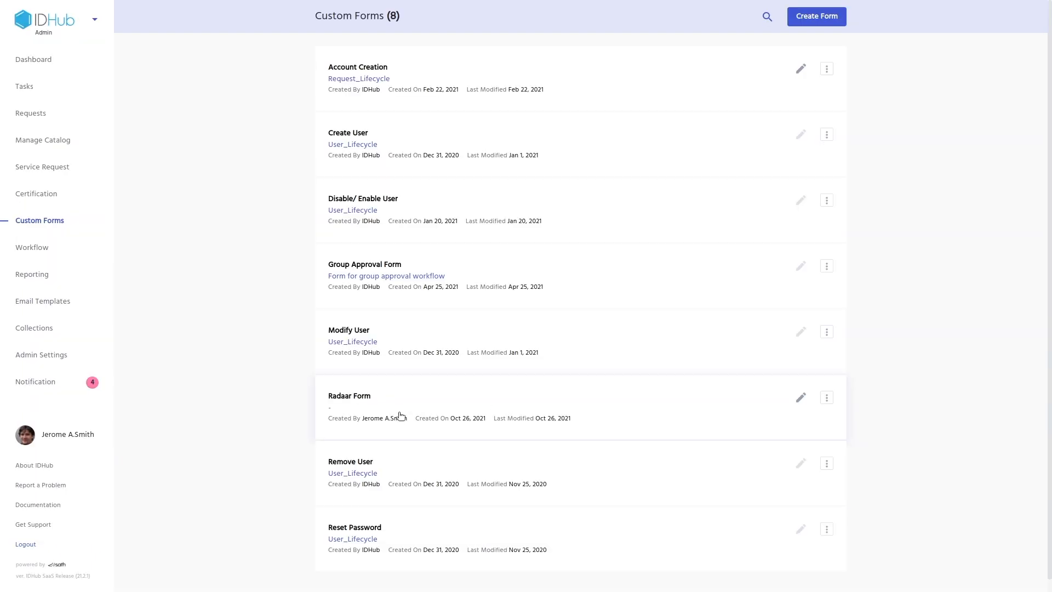
- View the saved Radaar Form and test its social media channels dropdown with LinkedIn, followed by Both
left_click(544, 413)
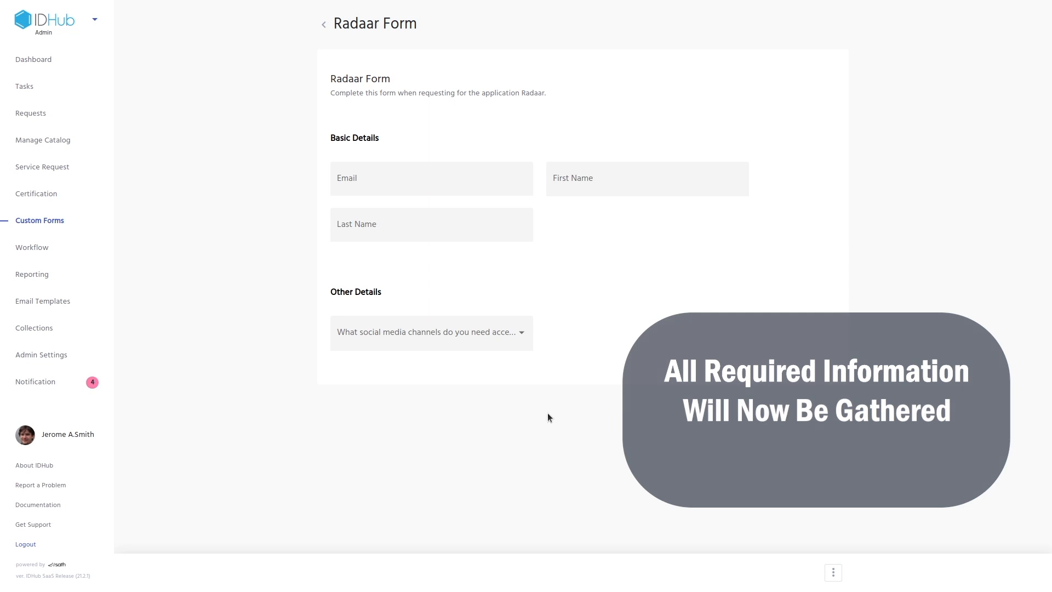
left_click(475, 329)
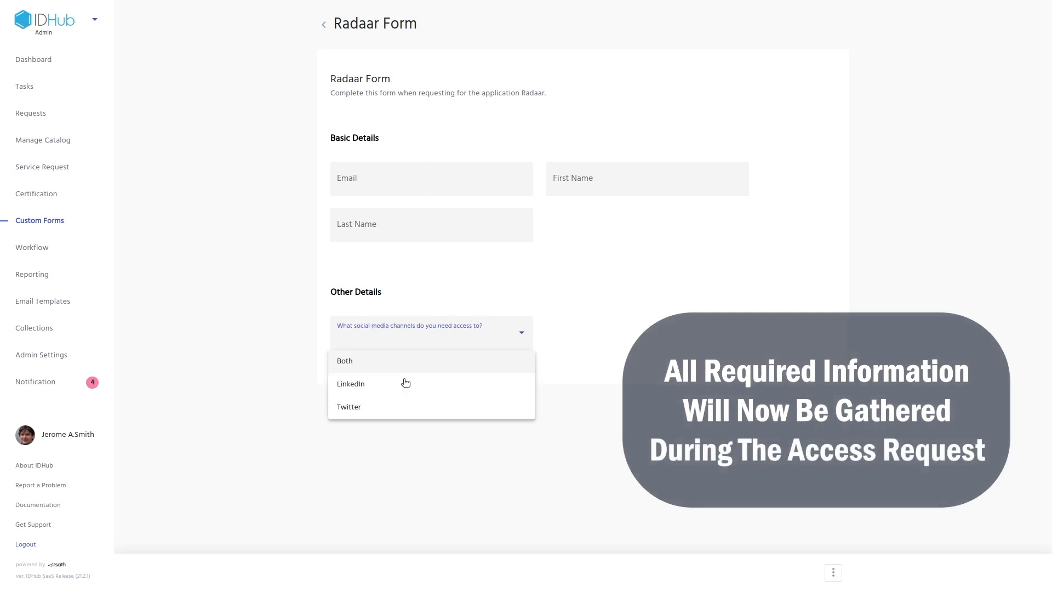
left_click(399, 383)
left_click(467, 341)
left_click(418, 362)
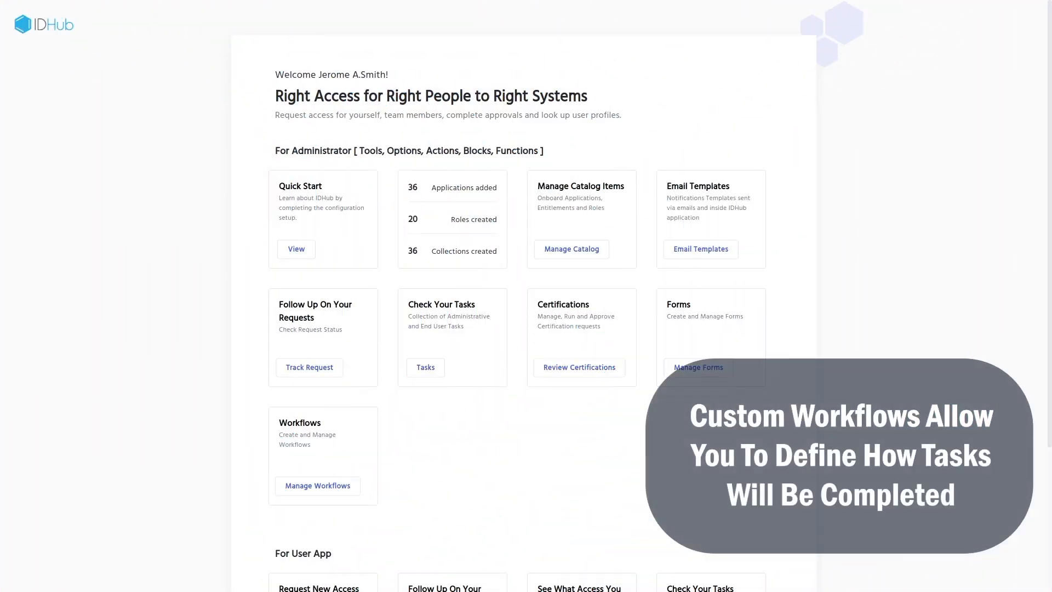
- Open the "2 Step Individual Approvals" workflow for editing and copy its entire diagram
left_click(318, 485)
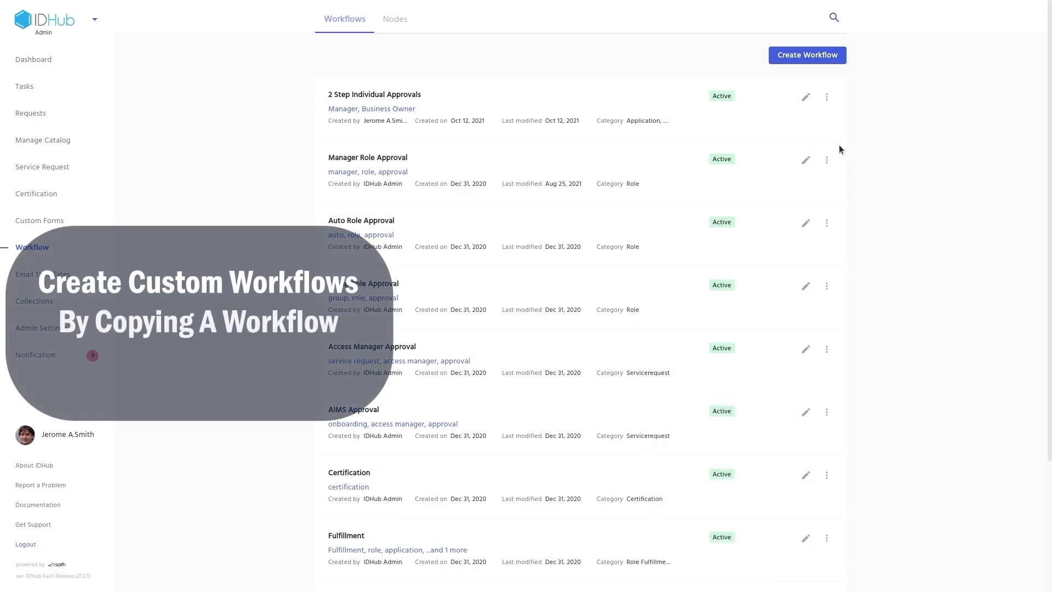
left_click(805, 97)
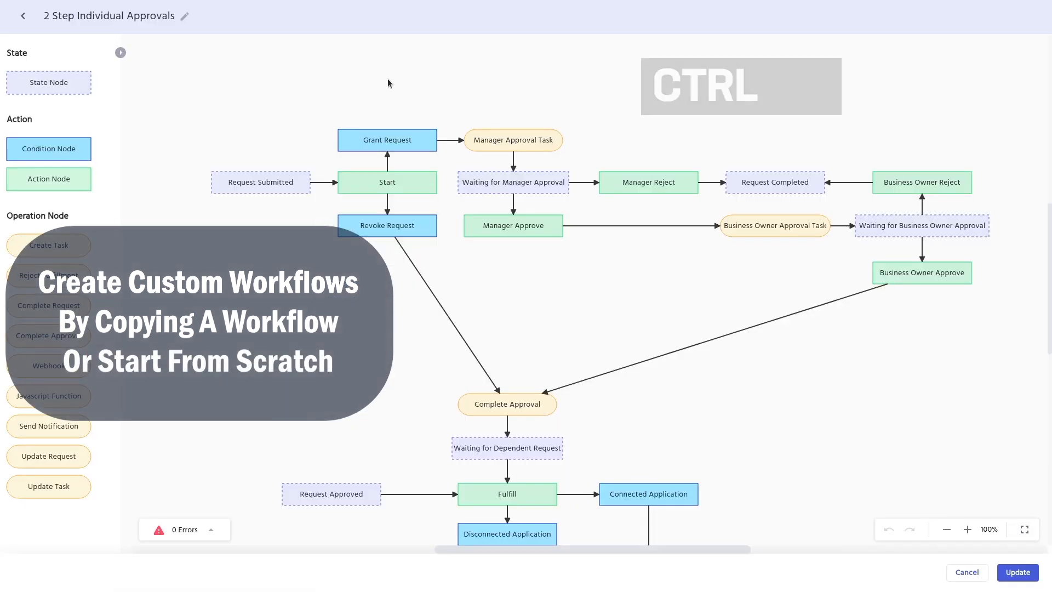
key("ctrl+a")
key("ctrl+c")
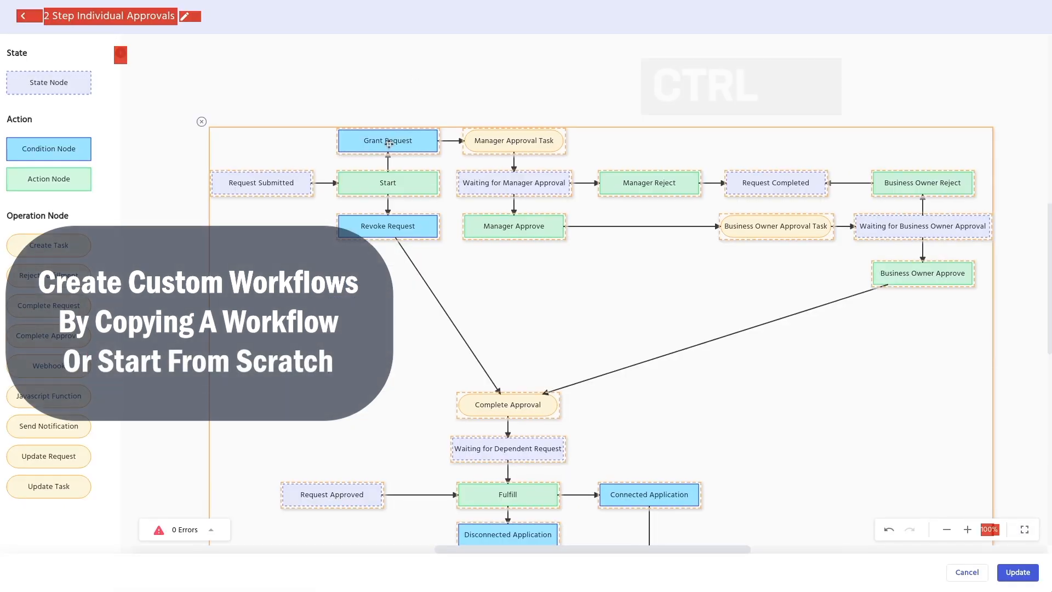
- Leave the workflow without updating it, start a new workflow and paste the copied diagram onto its canvas
left_click(966, 573)
left_click(840, 60)
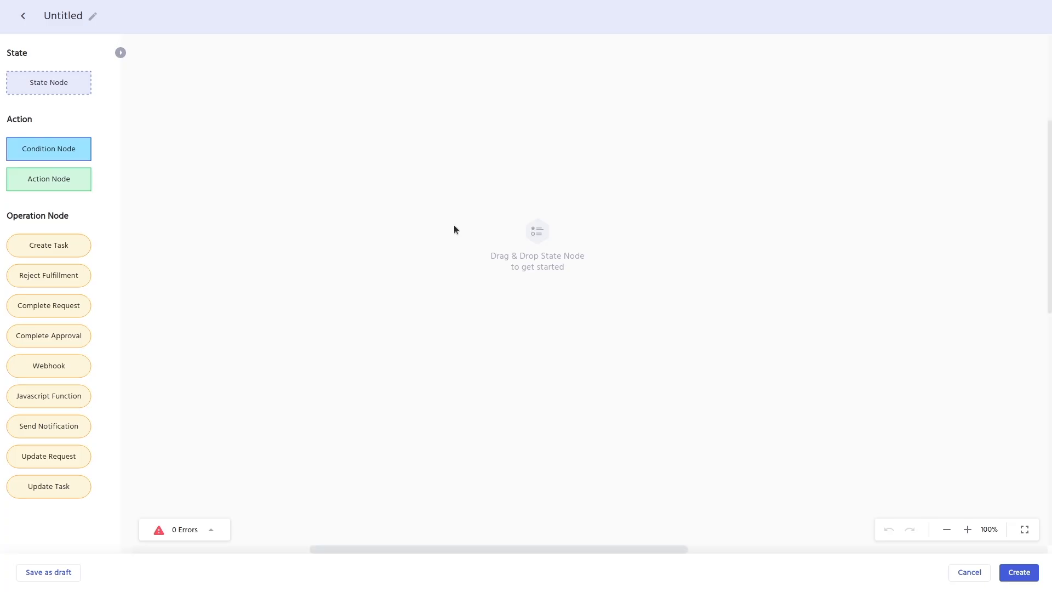
key("ctrl+v")
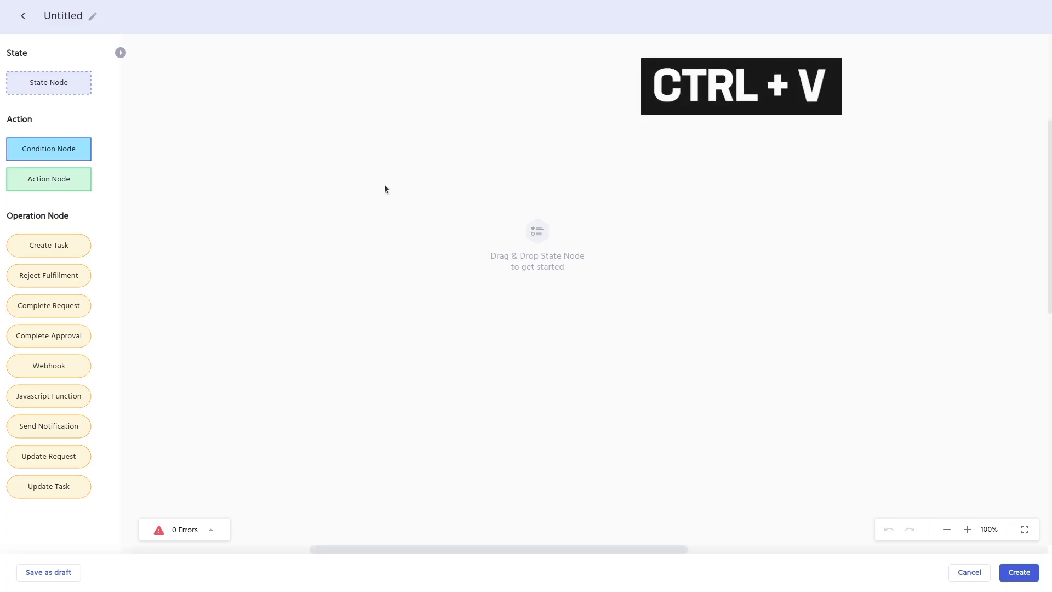
left_click(354, 74)
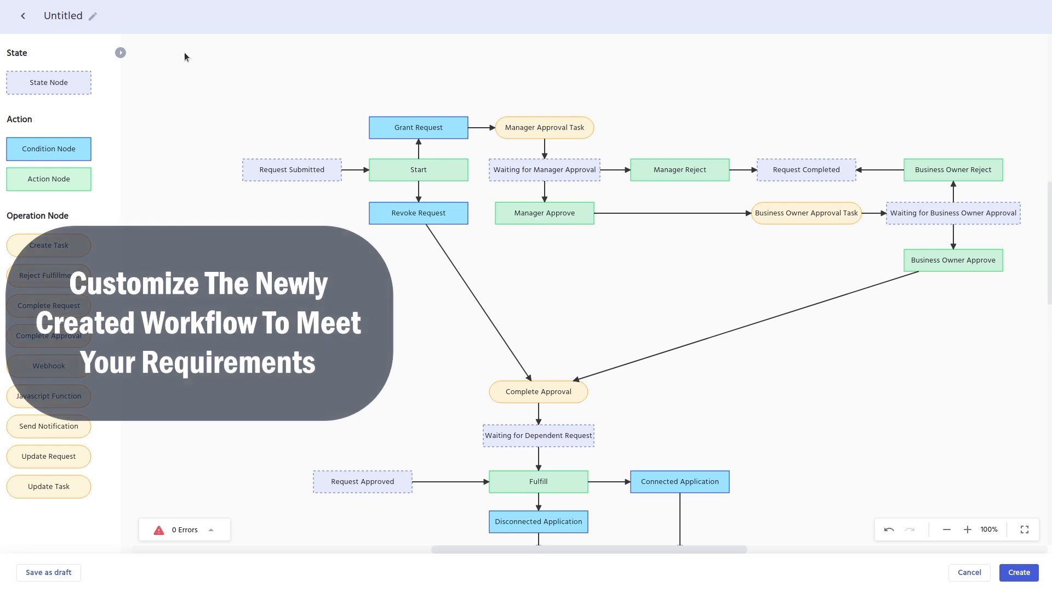
- Add a condition node "Manager = Business Owner" below Manager Approve with the condition "return requestObject.beneficiary.managerLogin === entity.businessOwner"
left_click_drag(625, 279, 559, 254)
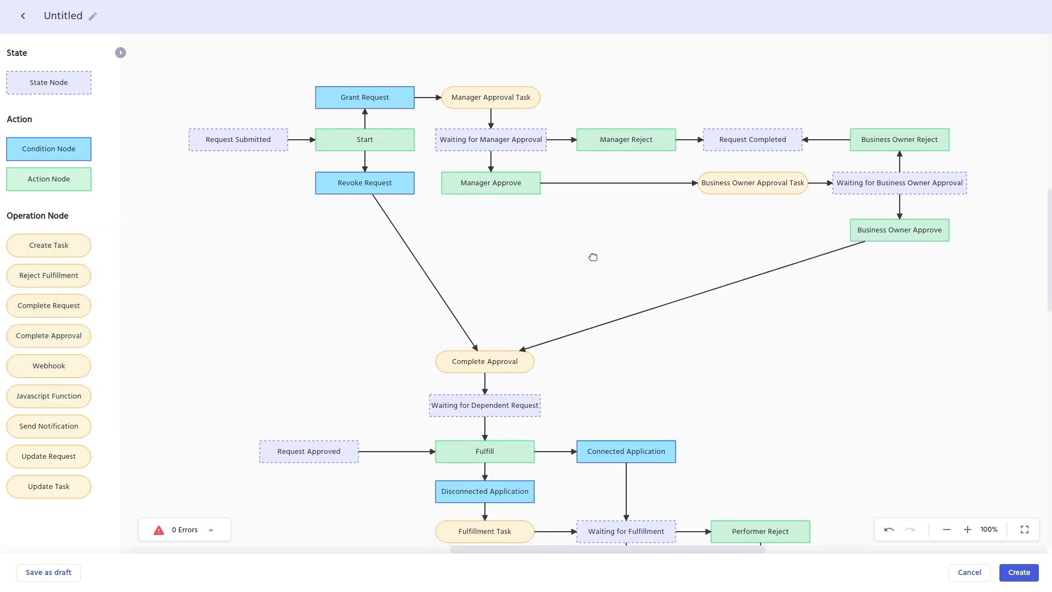
left_click_drag(48, 148, 476, 235)
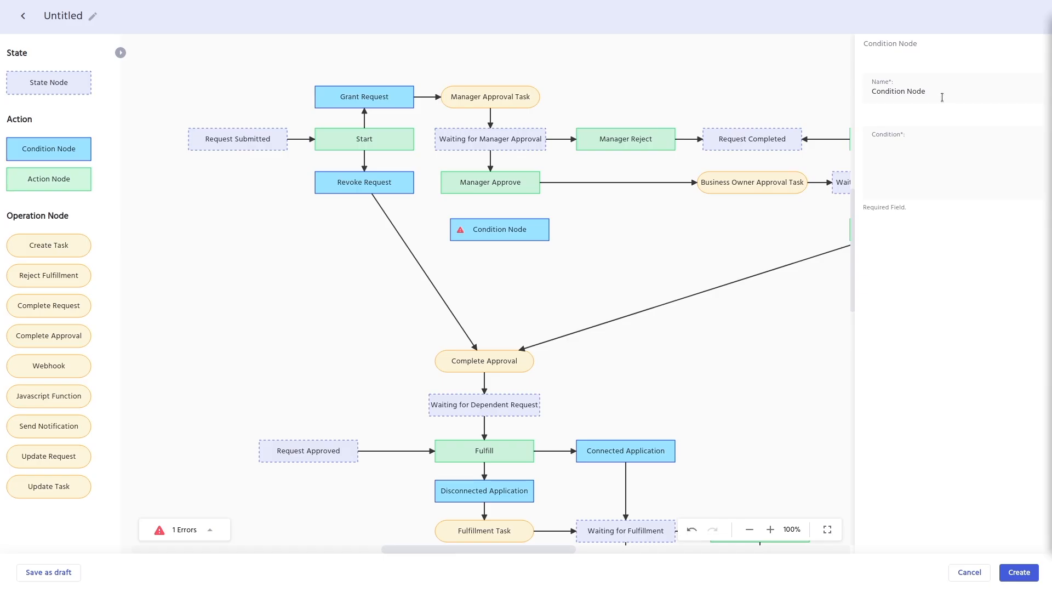
left_click_drag(945, 92, 848, 95)
type("Manager ")
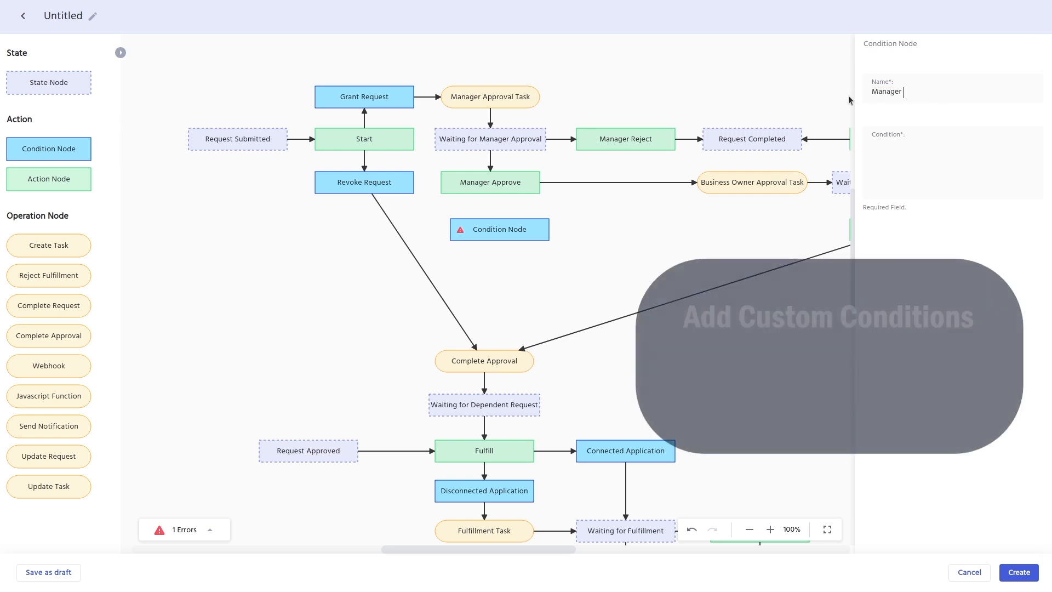
type("= Business ")
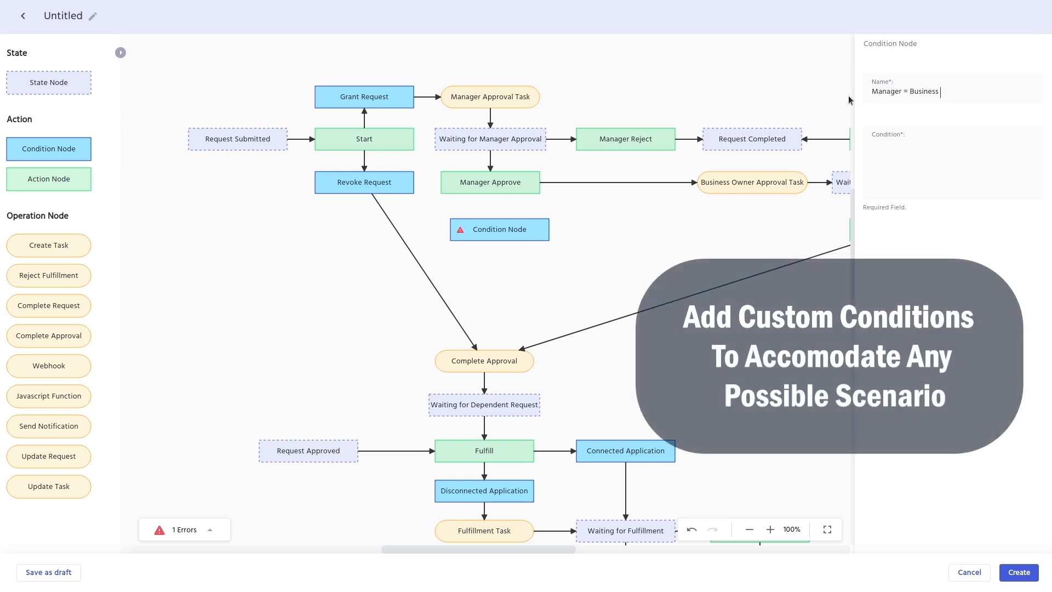
type("Owner")
key("Tab")
key("ctrl+v")
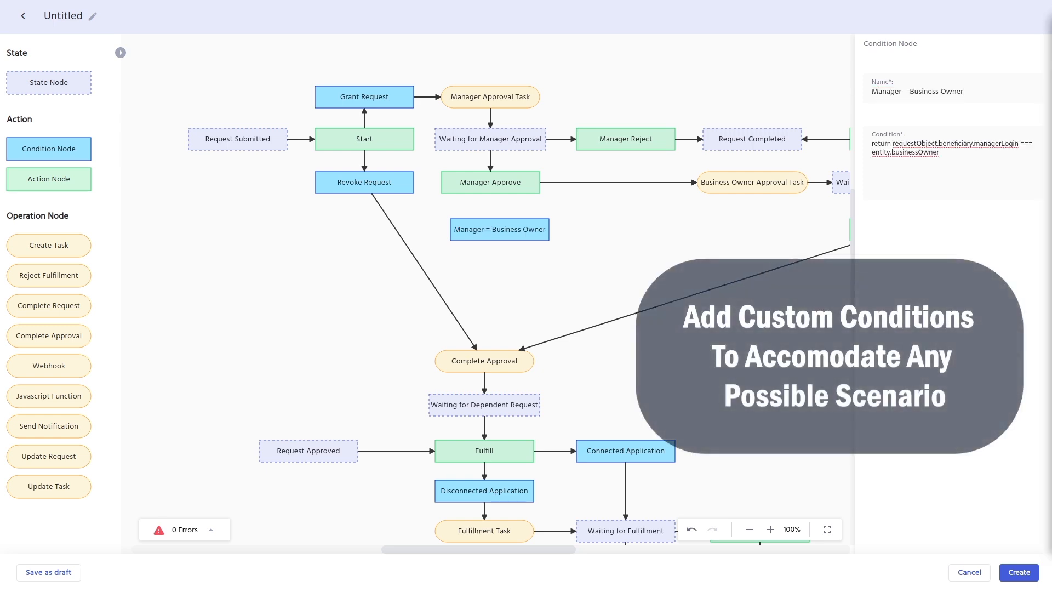
- Insert a condition node "Manager != Business Owner" after Manager Approve with the condition "return requestObject.beneficiary.managerLogin !=== entity.businessOwner"
left_click_drag(61, 149, 587, 199)
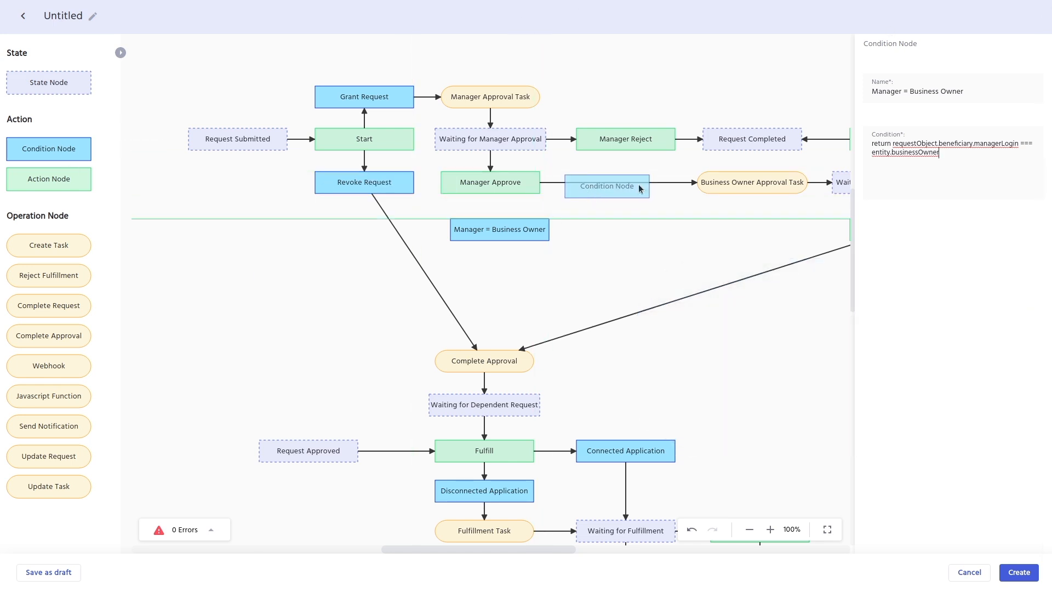
left_click_drag(928, 92, 819, 94)
type("Manager != Business Owner")
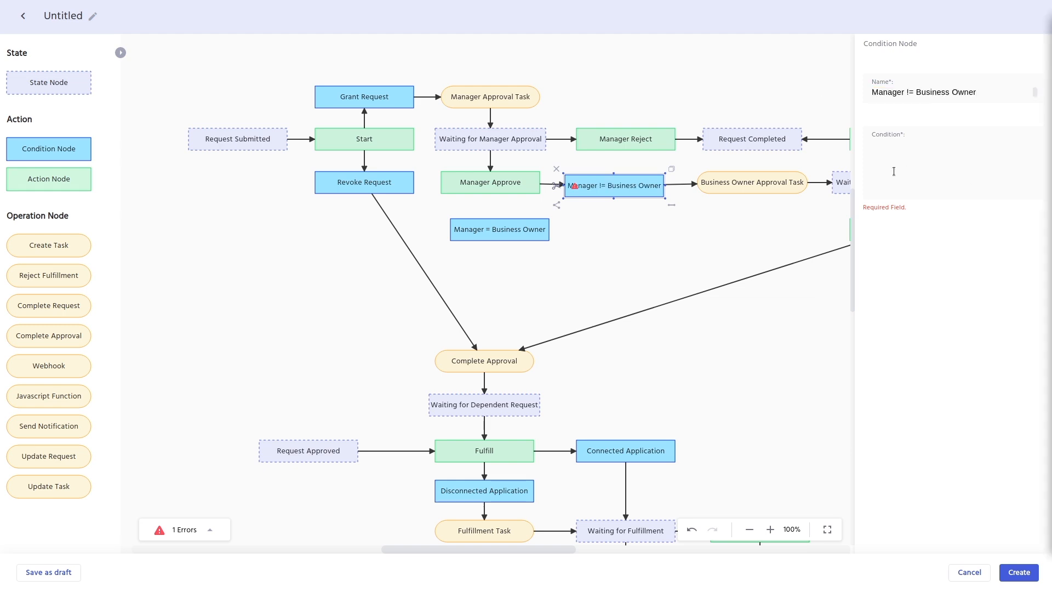
left_click(894, 172)
key("ctrl+v")
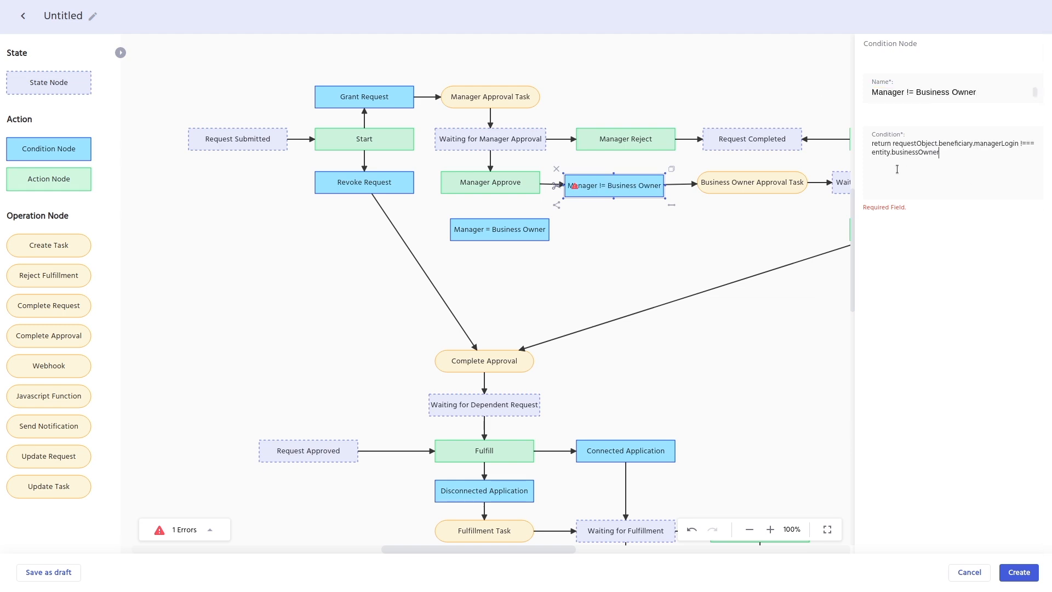
- Link Manager Approve to the Manager = Business Owner condition and that condition to Complete Approval
left_click(557, 203)
left_click(507, 182)
left_click_drag(548, 202, 493, 357)
left_click(528, 235)
- Add a Send Notification node beside Complete Request and link Complete Request to it
left_click_drag(588, 271, 613, 122)
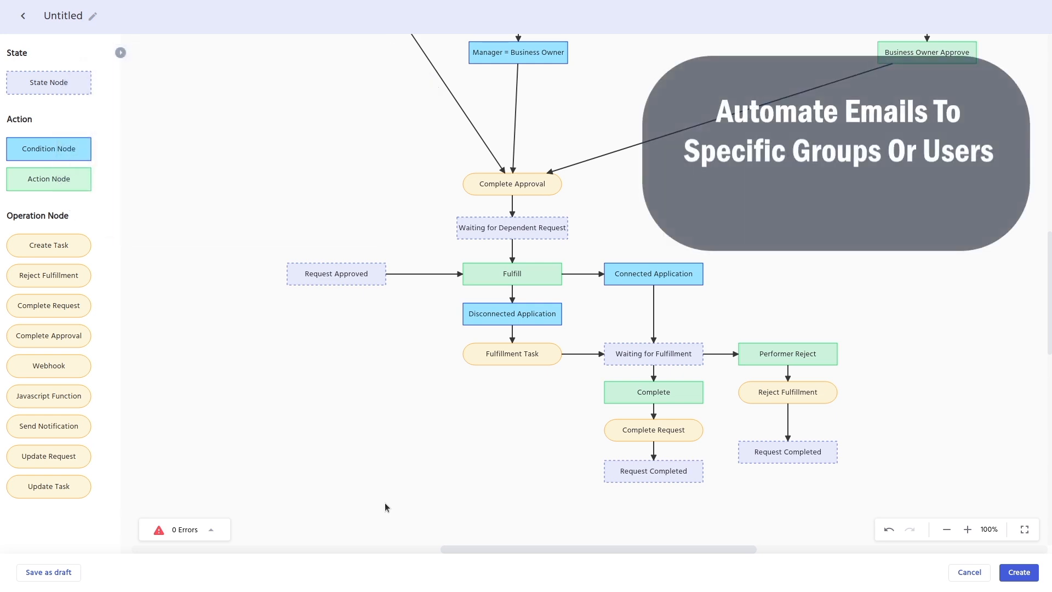
left_click_drag(47, 425, 516, 438)
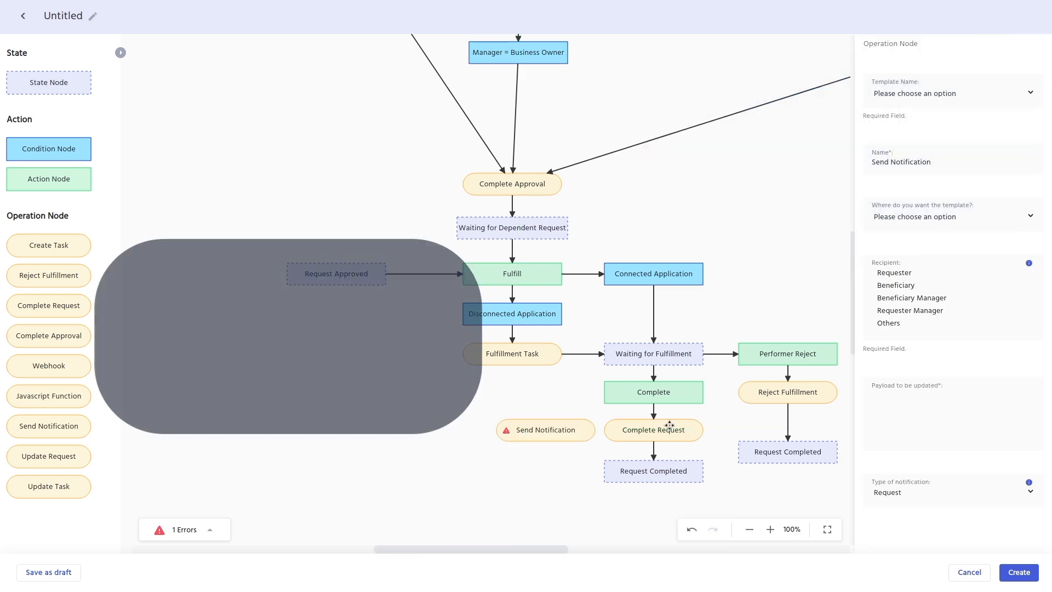
left_click(673, 429)
left_click_drag(711, 448, 555, 432)
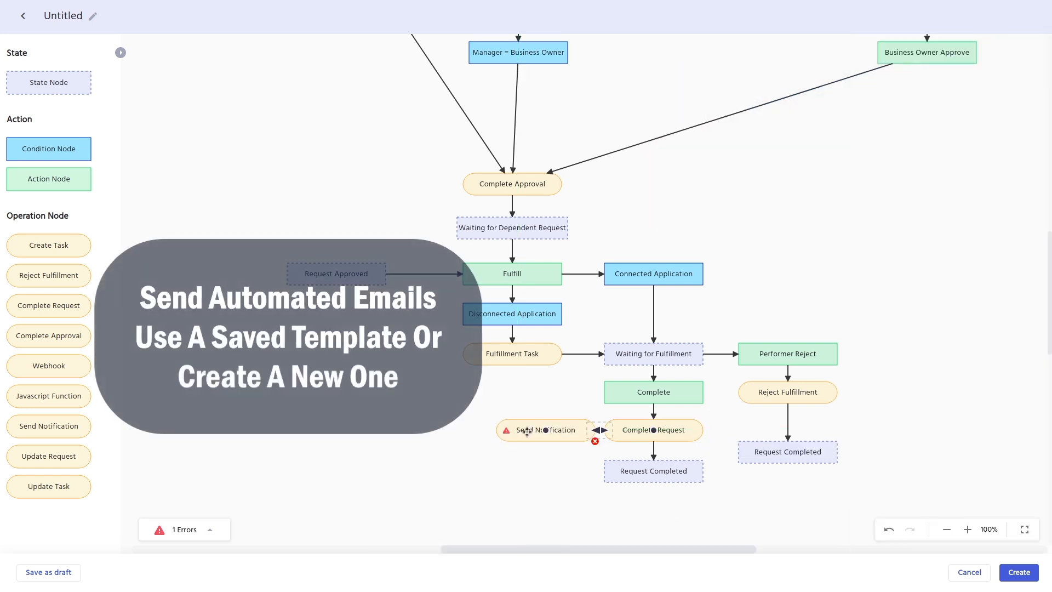
- Configure the Send Notification node with template "Request Completed for Access Request", Email as the template location and Others as recipient
left_click(1023, 99)
scroll(951, 215, "down", 5)
scroll(951, 215, "down", 5)
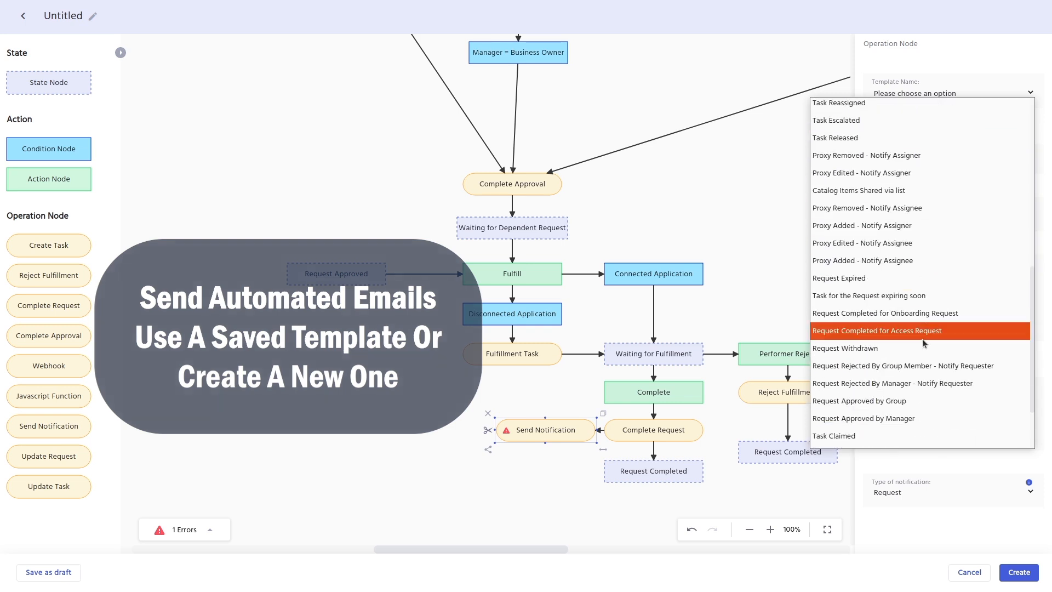
left_click(926, 329)
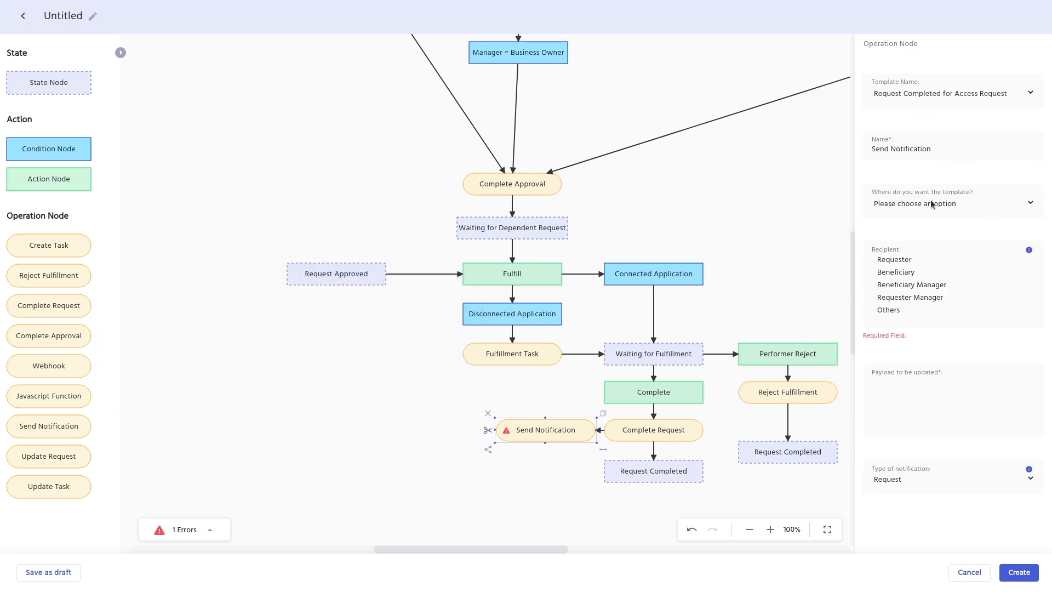
left_click(932, 205)
left_click(894, 239)
left_click(905, 310)
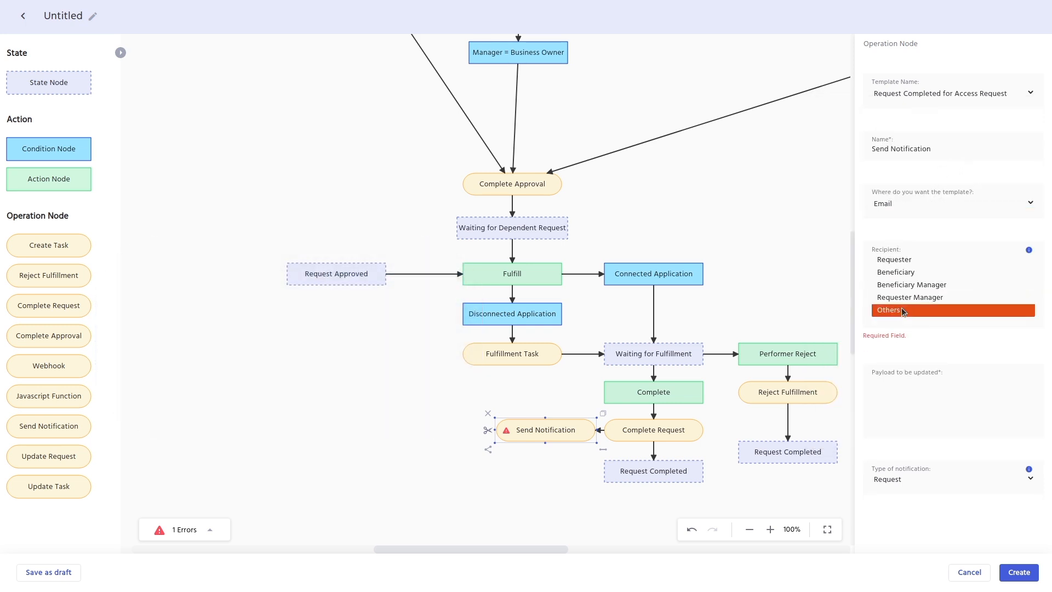
- Enter "Marketing Team" as the custom email recipient of the Send Notification node
left_click(918, 394)
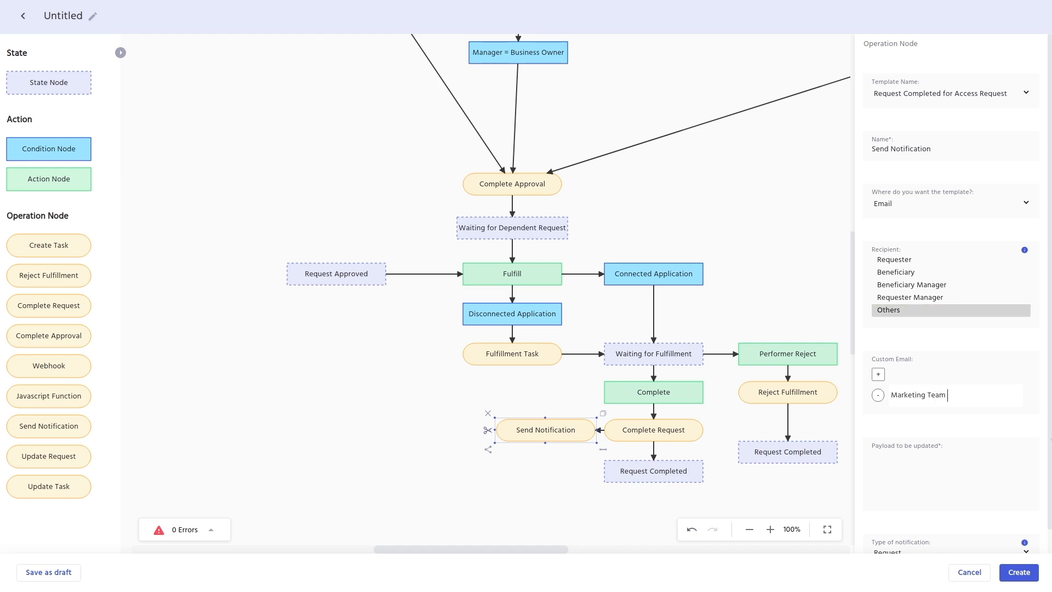
left_click(748, 165)
left_click_drag(749, 165, 754, 350)
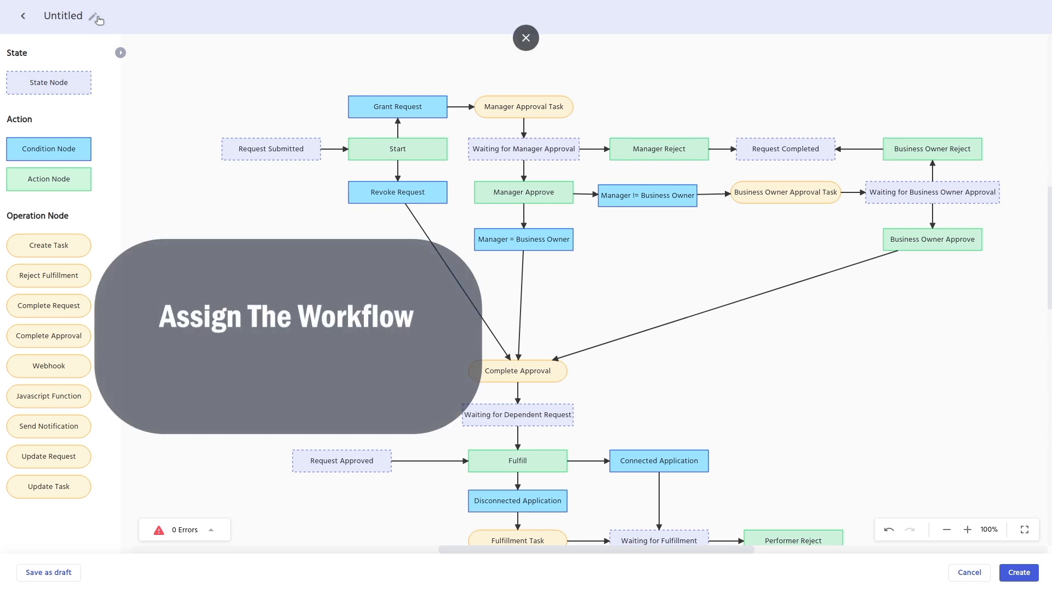
- Name the workflow "Radaar Workflow" with the description "If Manager equals Business Owner, second approval is bypassed."
left_click(527, 48)
type("Radaar Workflow")
key("Tab")
type("If Manager equals Business Owner, second approval is bypassed.")
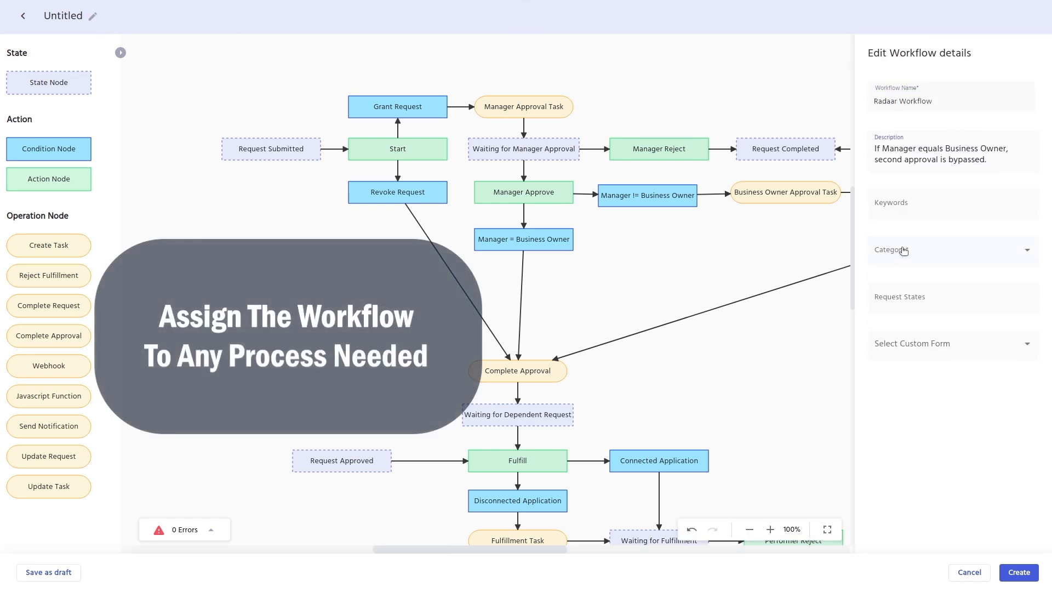
- Assign the Application and Entitlement categories to the workflow
left_click(904, 250)
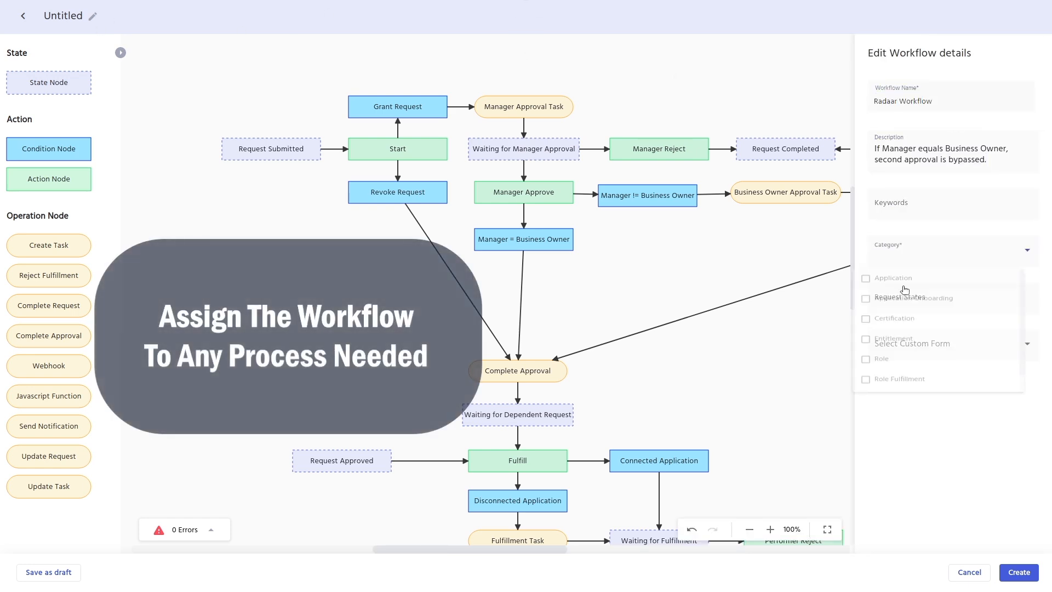
left_click(904, 281)
left_click(898, 348)
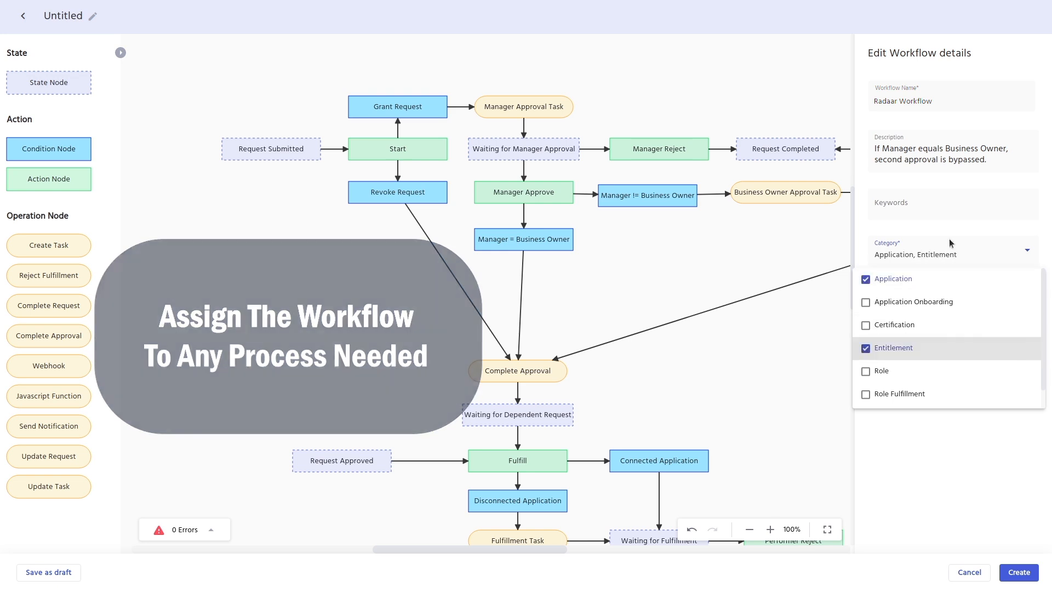
left_click(952, 229)
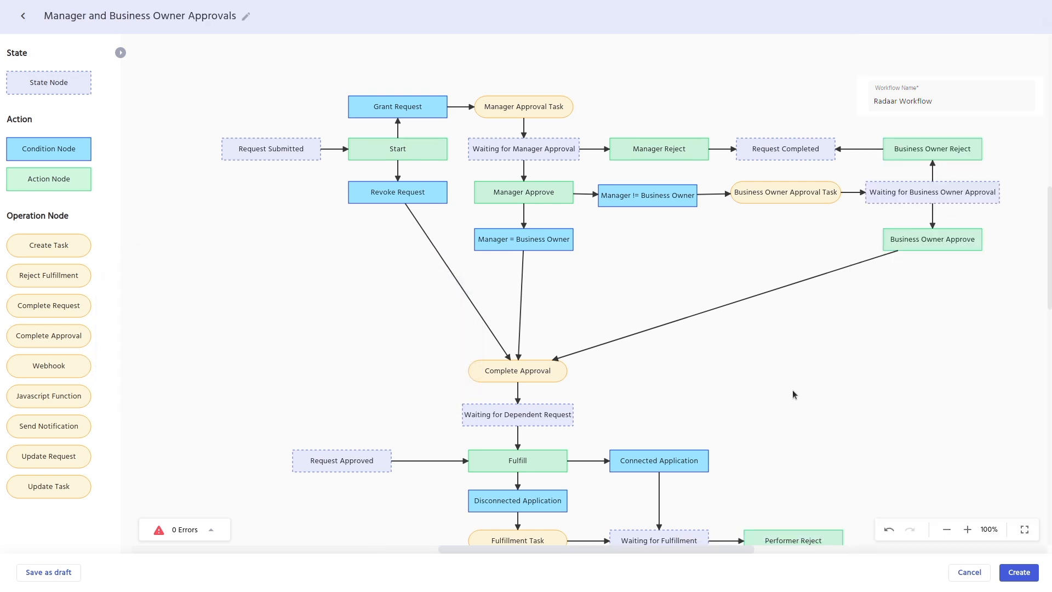
mouse_move(793, 394)
left_mouse_down()
mouse_move(781, 274)
mouse_move(782, 378)
left_mouse_up()
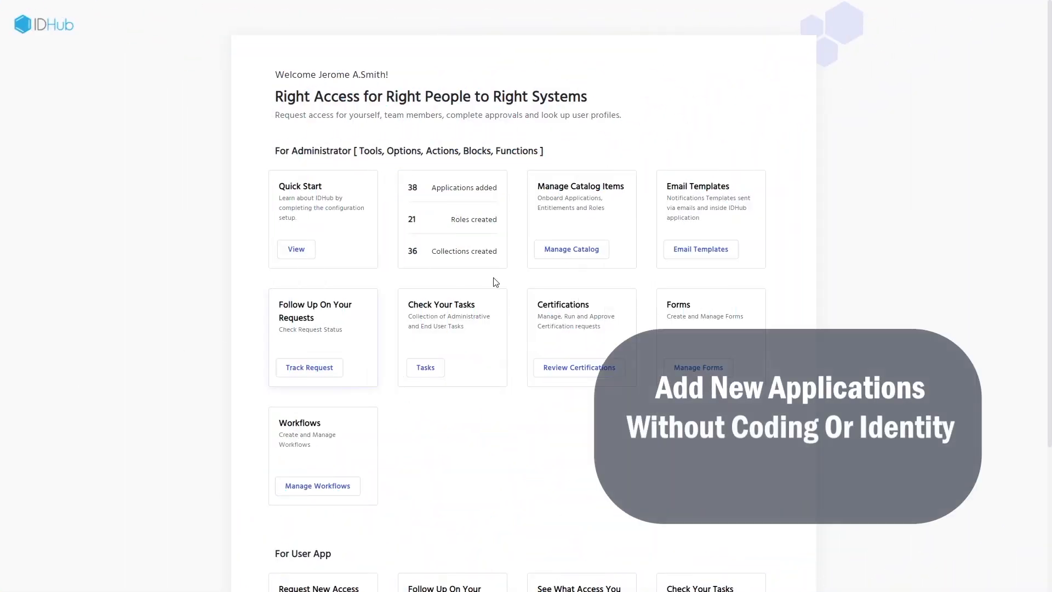
- Open the catalog management page and start a new single application named "Radaar"
left_click(565, 253)
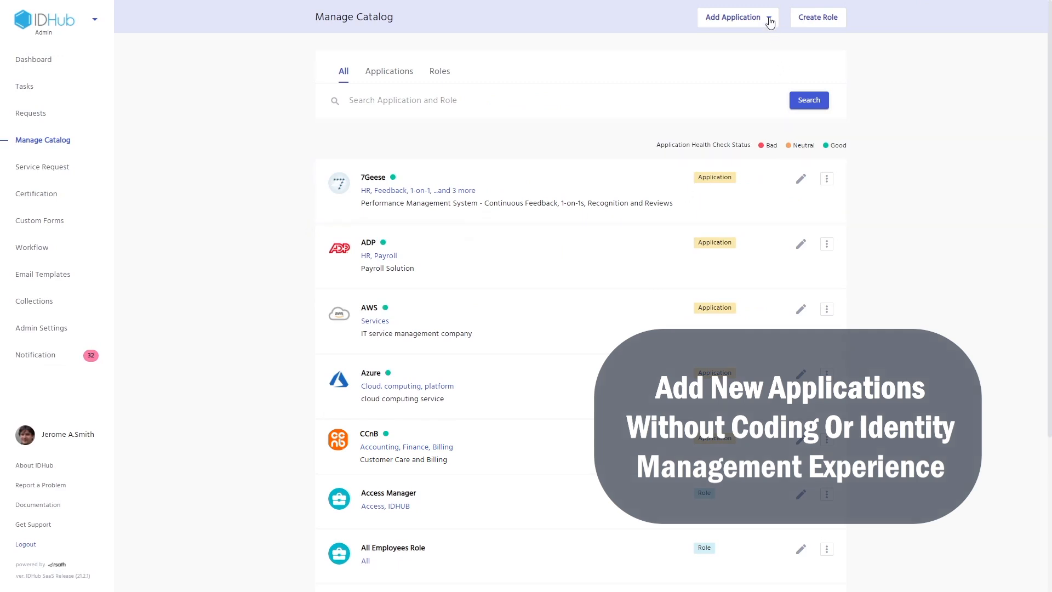
left_click(769, 19)
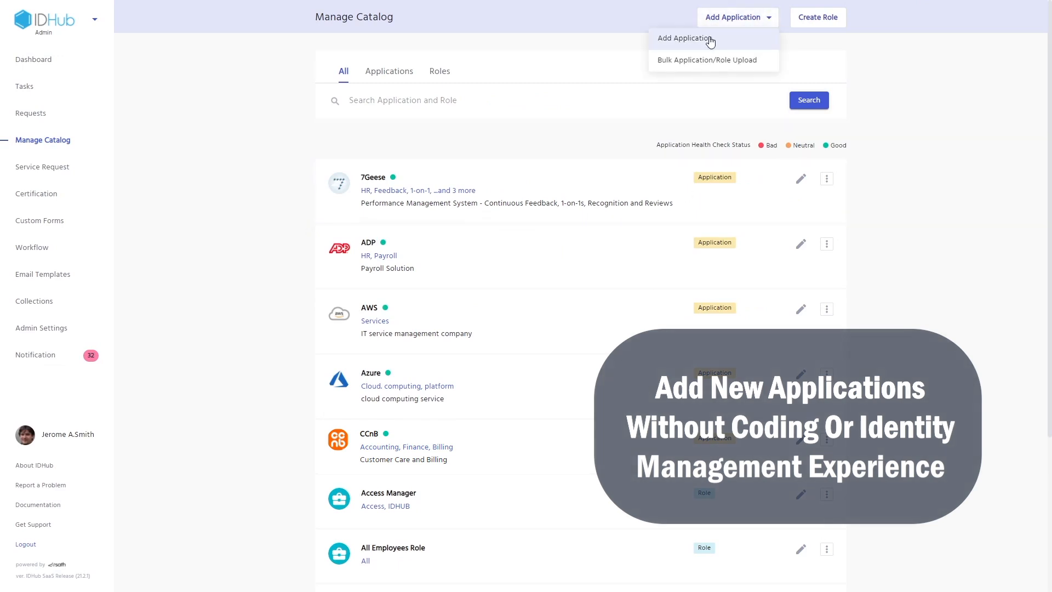
left_click(710, 40)
type("Radaar")
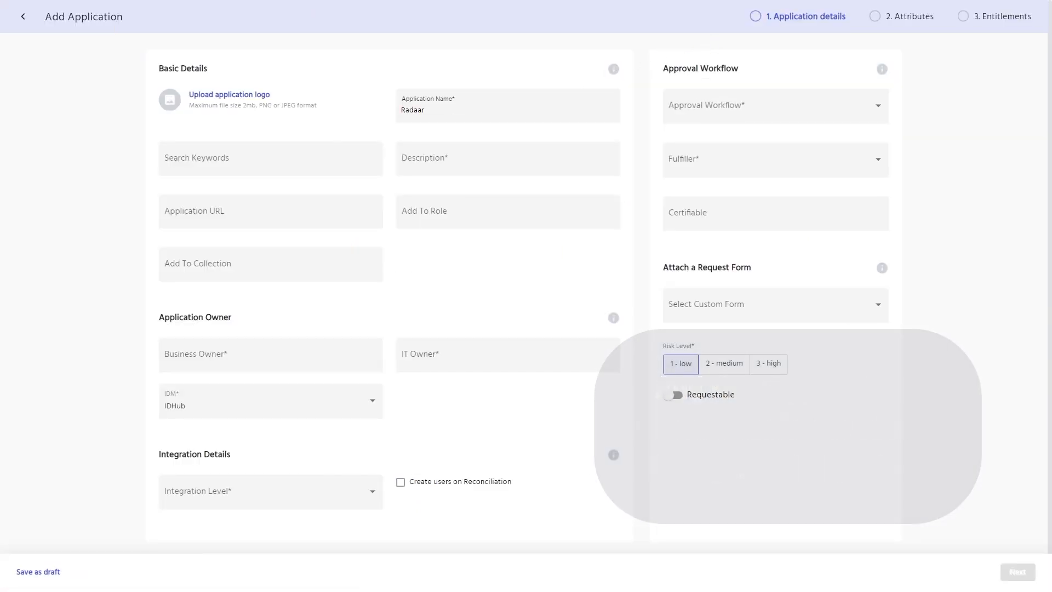
- Upload the green Radaar logo image as the application's logo
left_click(240, 100)
left_click(207, 97)
double_click(206, 96)
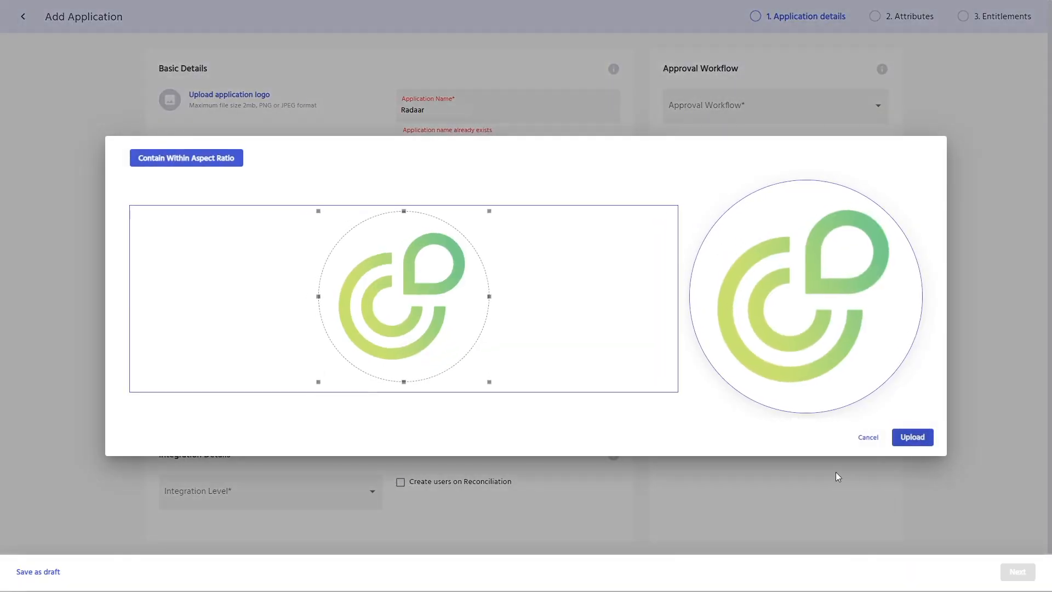
left_click(907, 444)
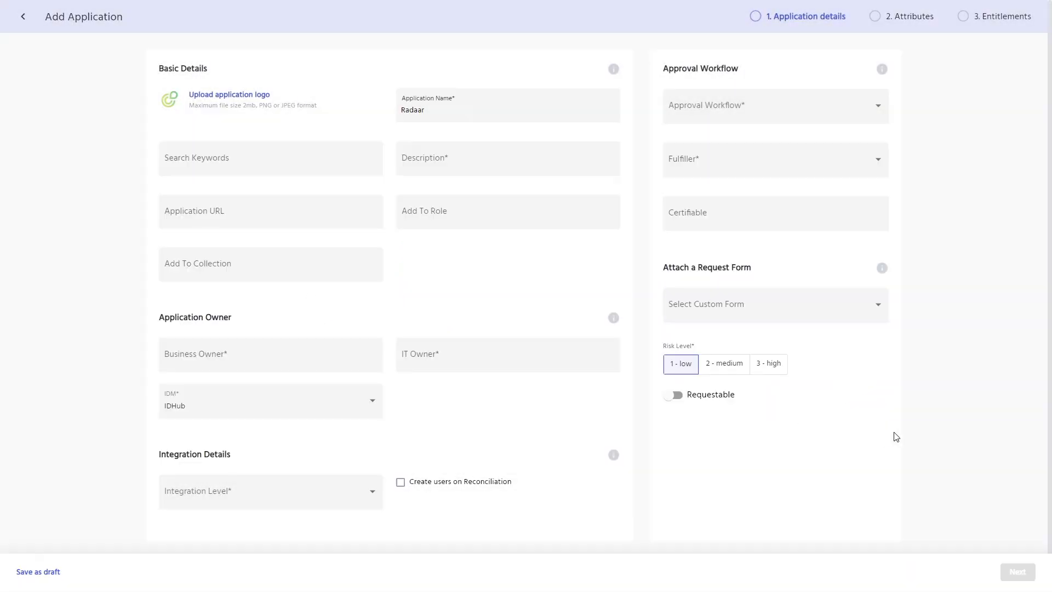
- Enter the description "This application is used to manage social media accounts." and the application URL "Radaar.com"
left_click(438, 162)
type("This application is used to manage social media accounts.")
key("Tab")
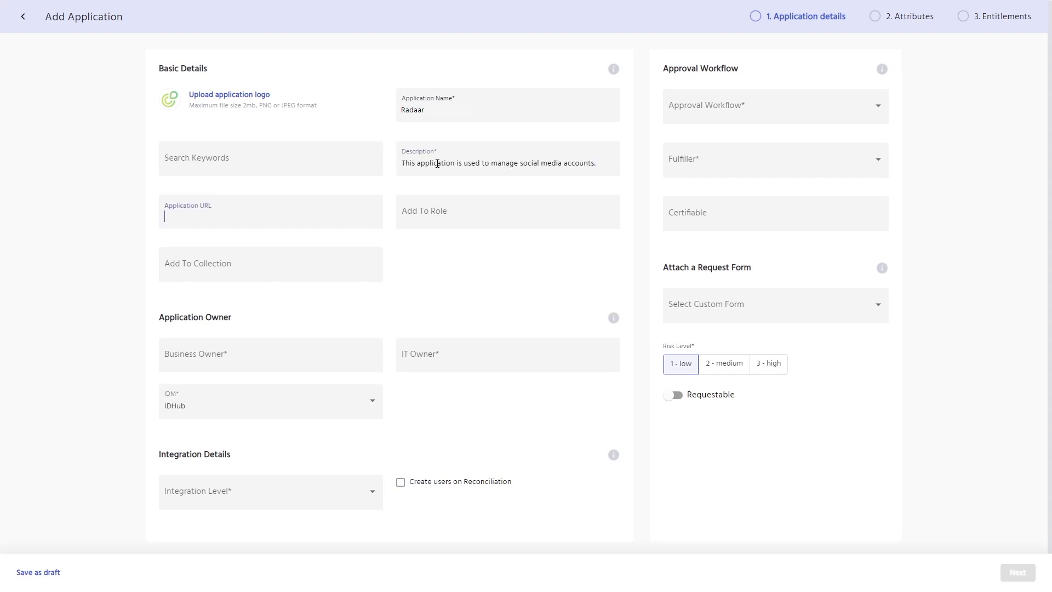
type("Radaar.com")
- Assign the application's business owner and IT owner, and set the integration level to Disconnected
key("Tab")
key("Tab")
key("Tab")
type("sar")
left_click(228, 380)
left_click(443, 369)
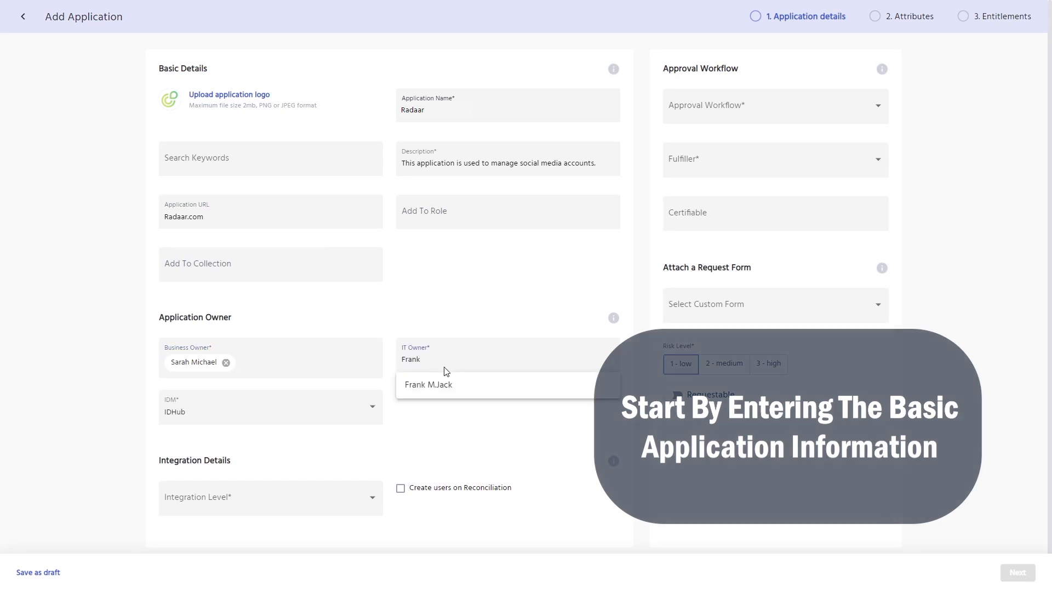
type("Frank")
left_click(435, 386)
left_click(334, 513)
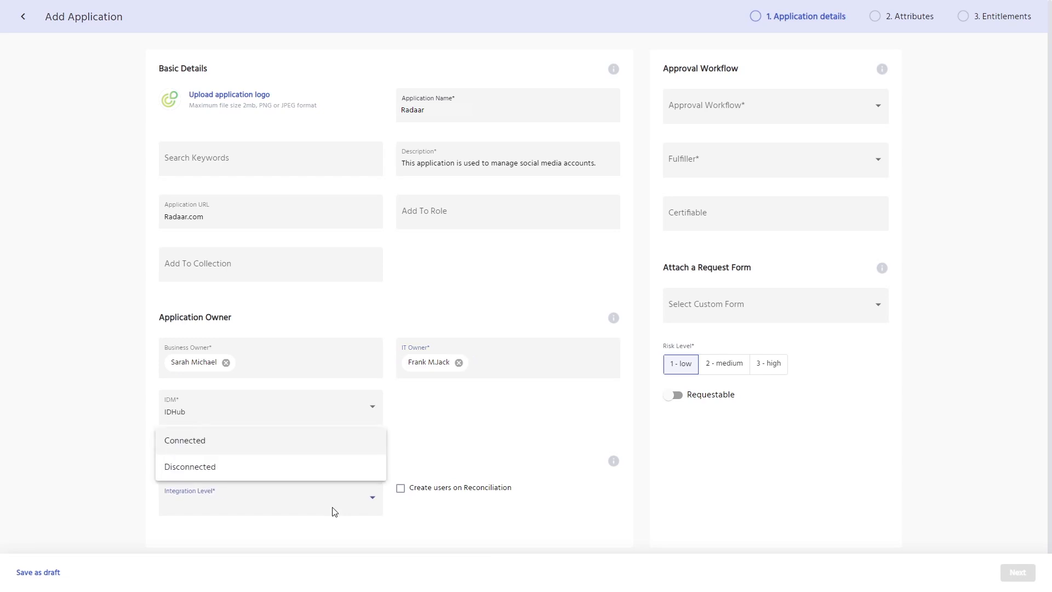
left_click(263, 474)
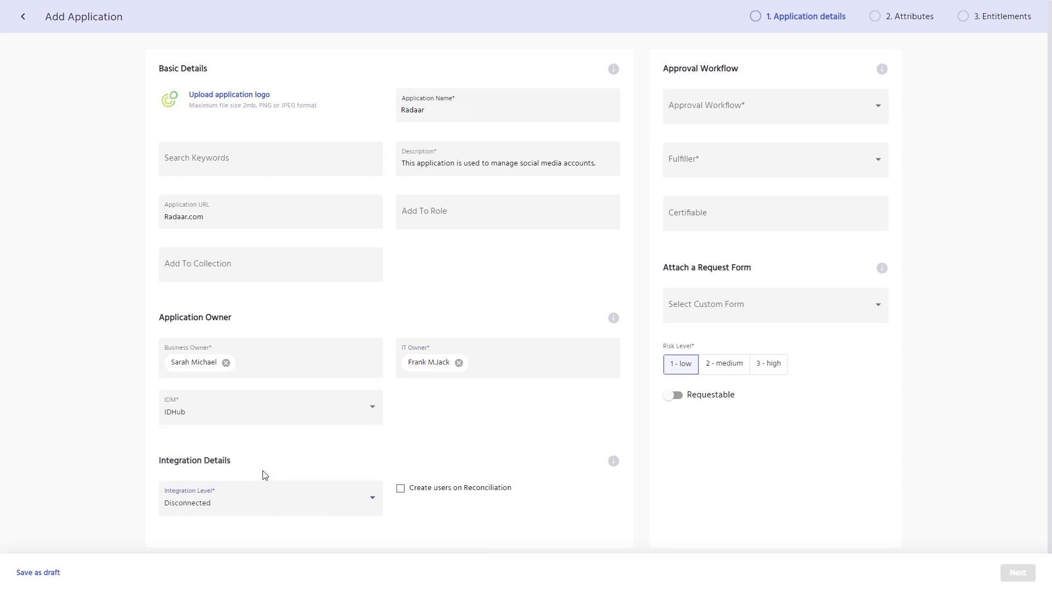
- Set the approval workflow to Radaar Workflow and the fulfiller to Manual Fulfiller Group
left_click(833, 112)
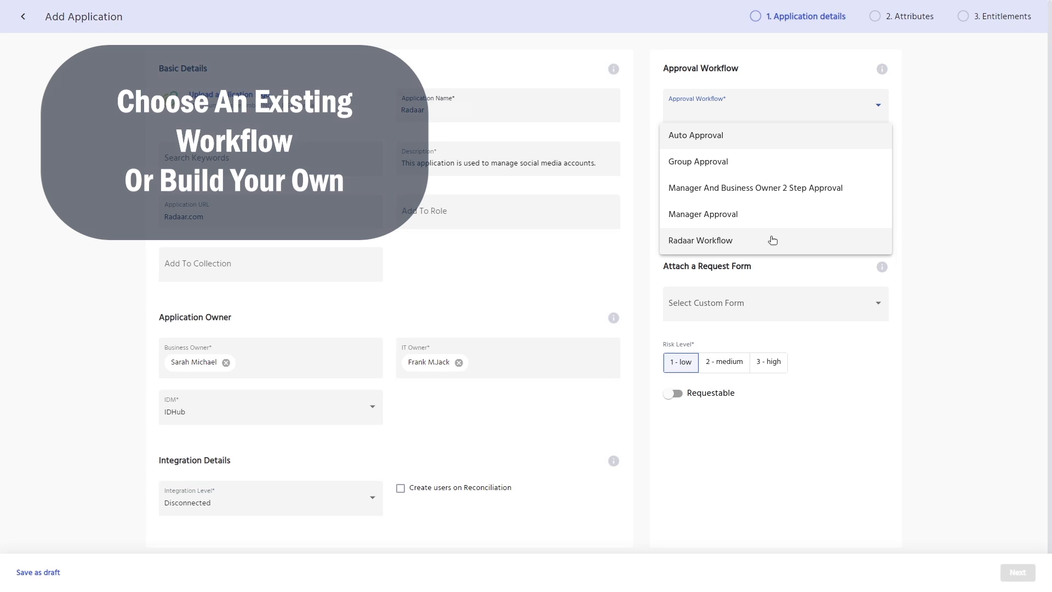
left_click(773, 240)
left_click(842, 156)
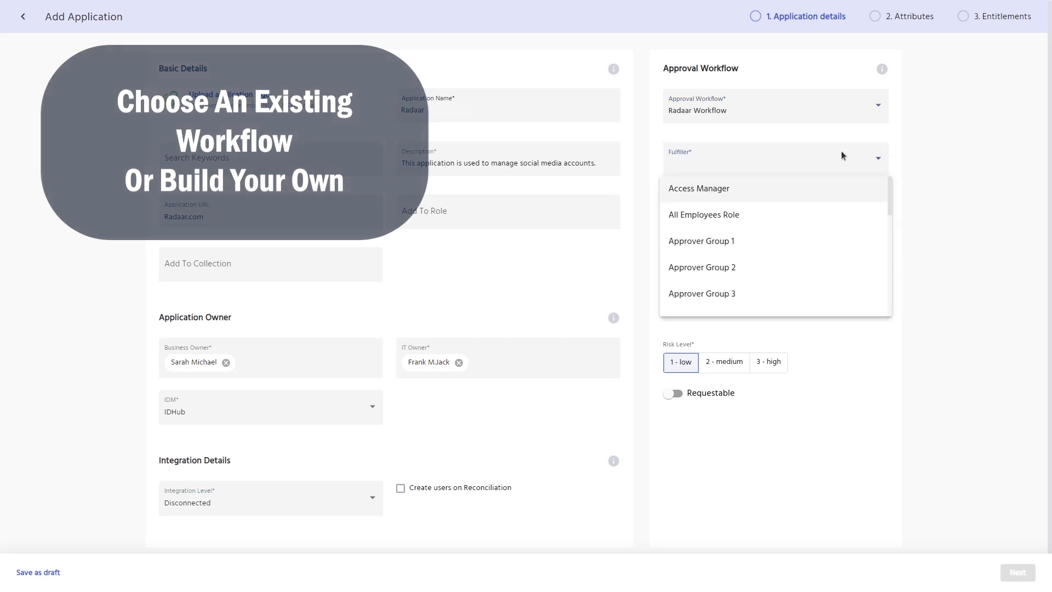
scroll(787, 272, "down", 5)
left_click(764, 304)
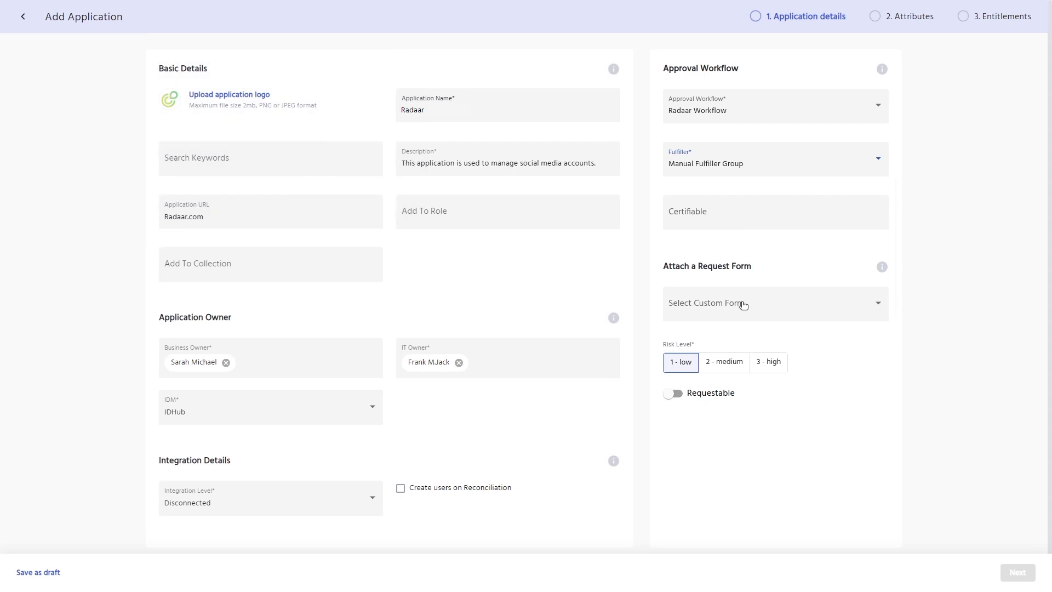
- Attach Radaar Form as the custom request form and make the application requestable
left_click(742, 302)
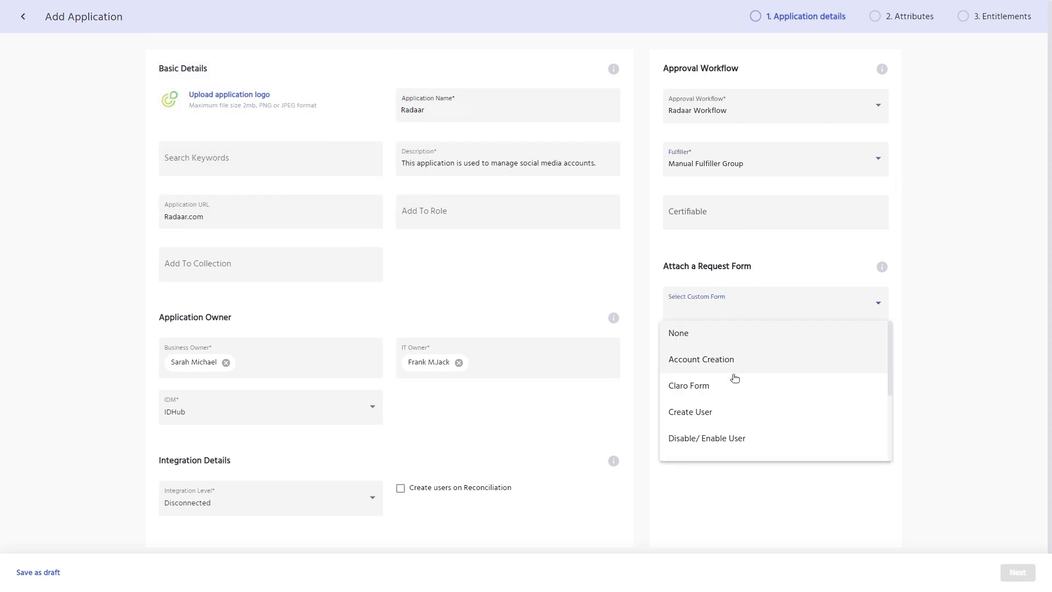
scroll(735, 378, "down", 3)
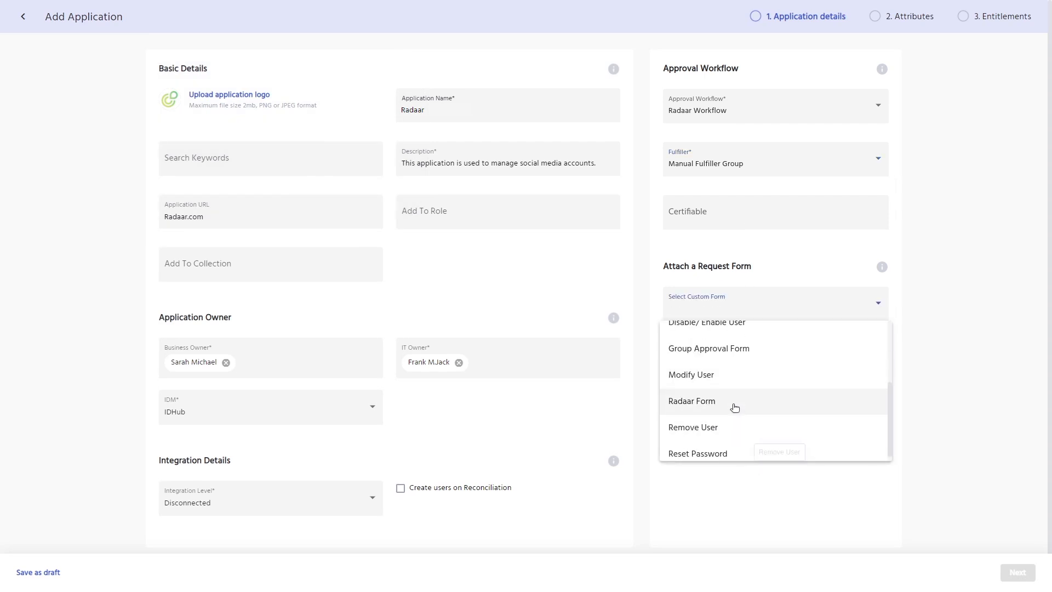
left_click(735, 407)
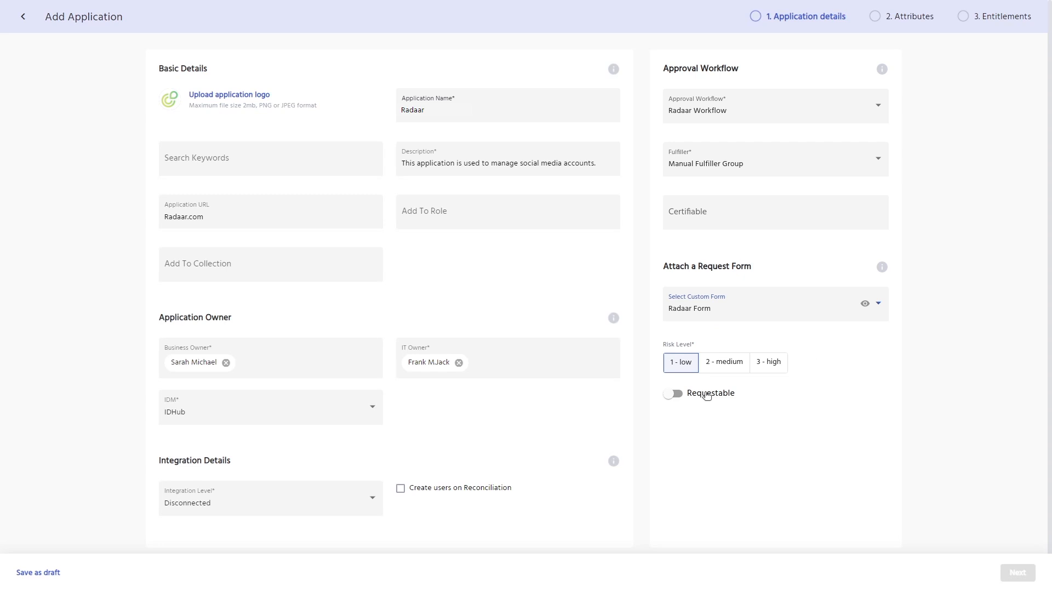
left_click(706, 395)
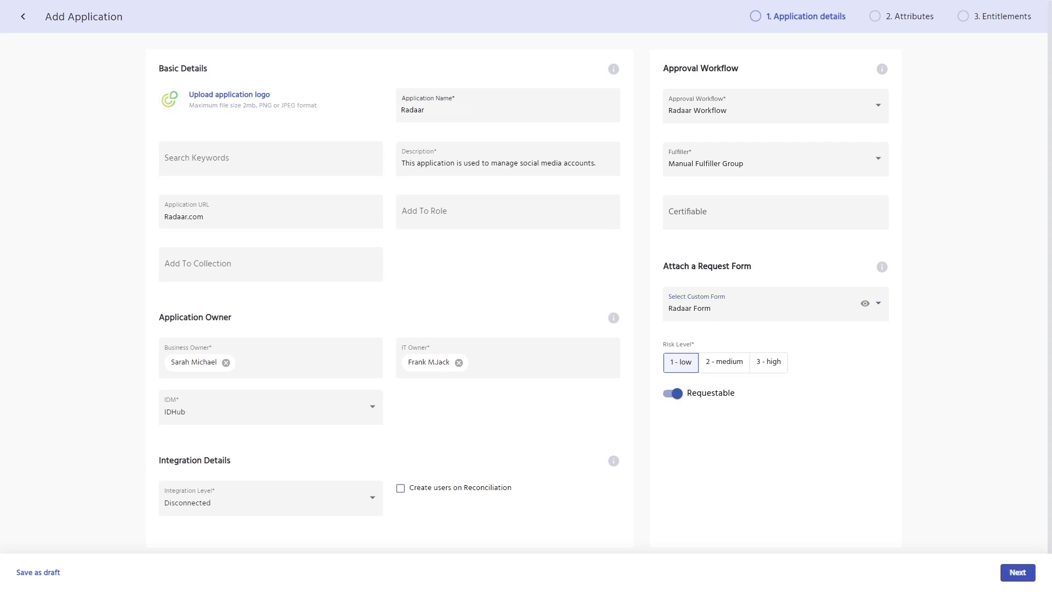
- Add a First Name attribute of data type String, mapped to the IDE First Name field and synced from IDE to the application
left_click(1016, 573)
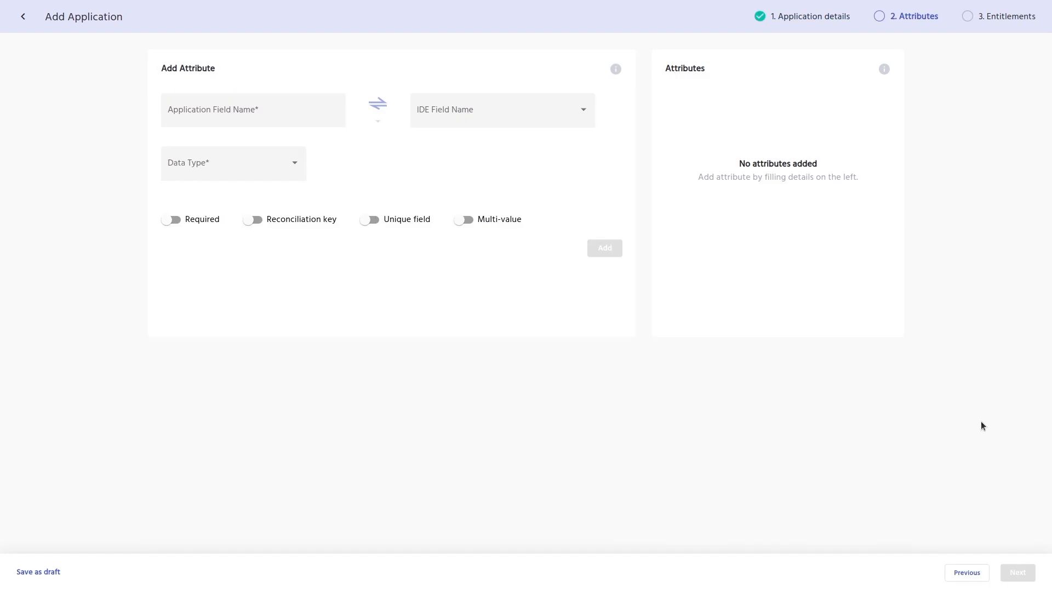
left_click(467, 113)
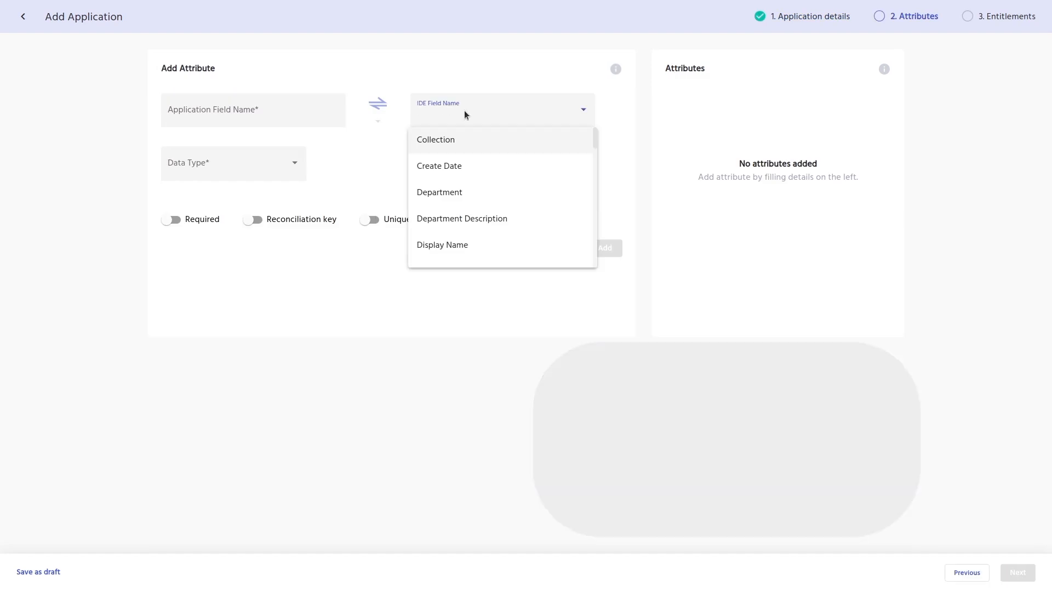
scroll(455, 256, "down", 3)
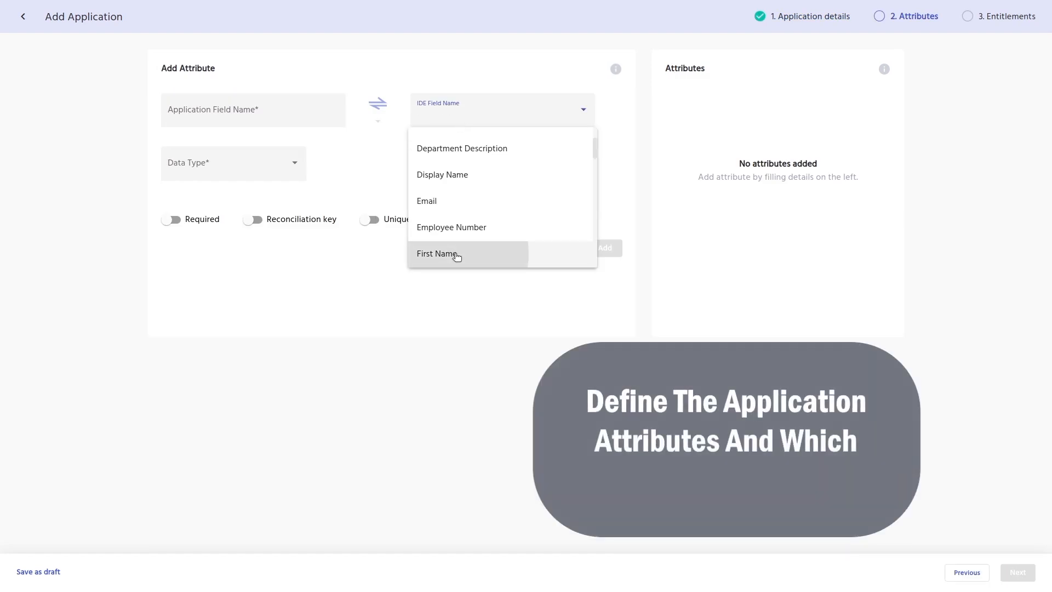
left_click(455, 255)
left_click(377, 128)
left_click(369, 191)
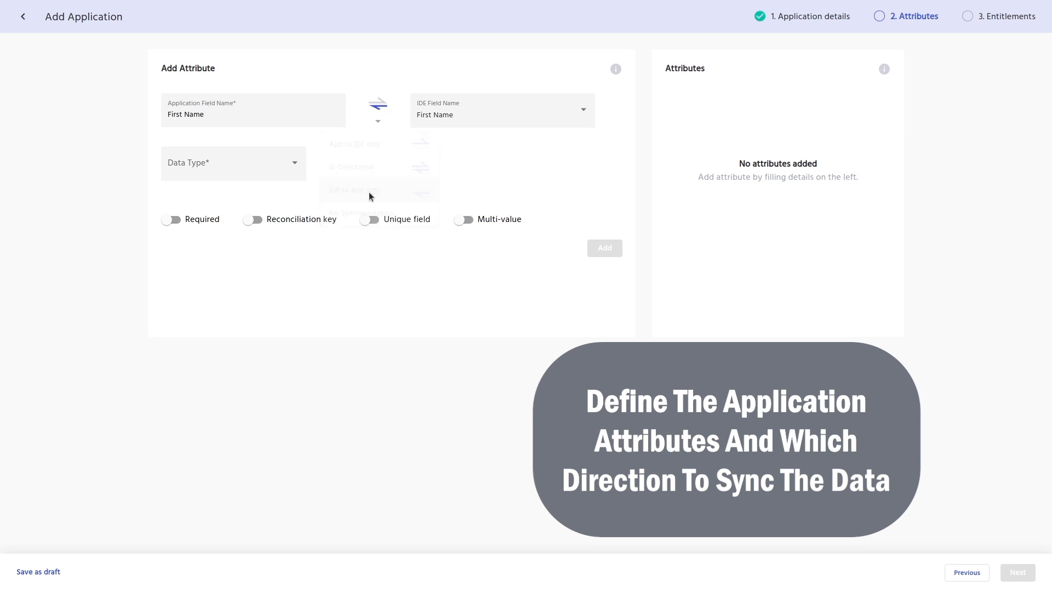
left_click(289, 163)
left_click(210, 272)
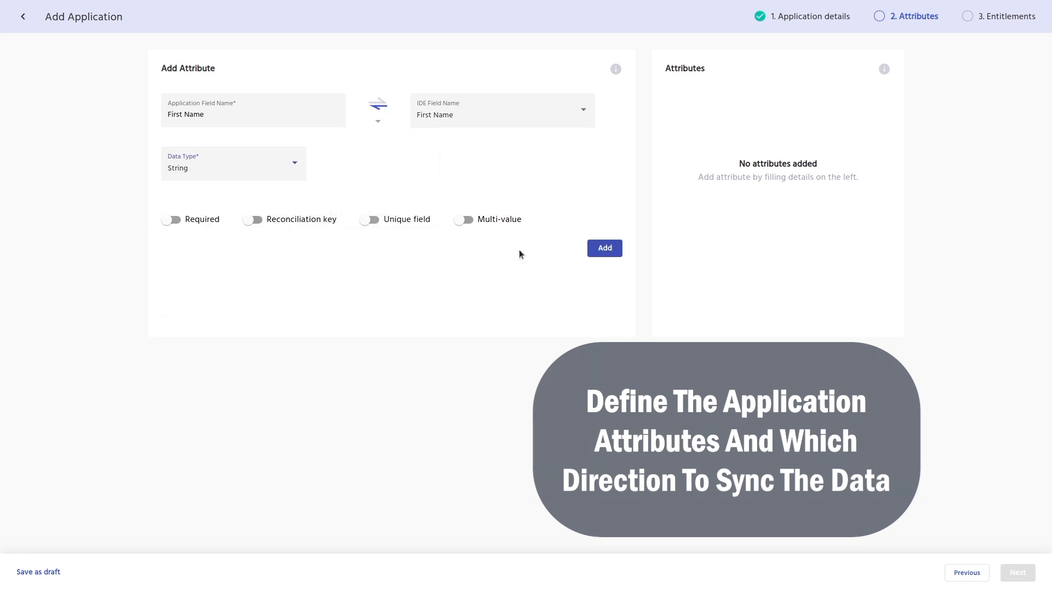
left_click(613, 255)
- Add a Last Name attribute of data type String, mapped to the IDE Last Name field and synced from IDE to the application
left_click(518, 110)
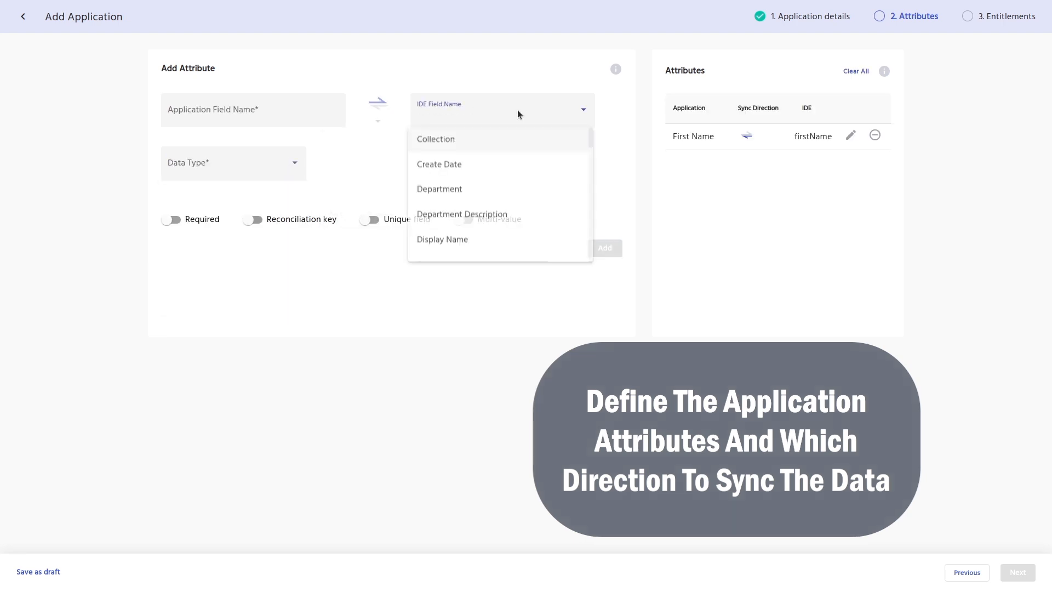
key("l")
left_click(478, 255)
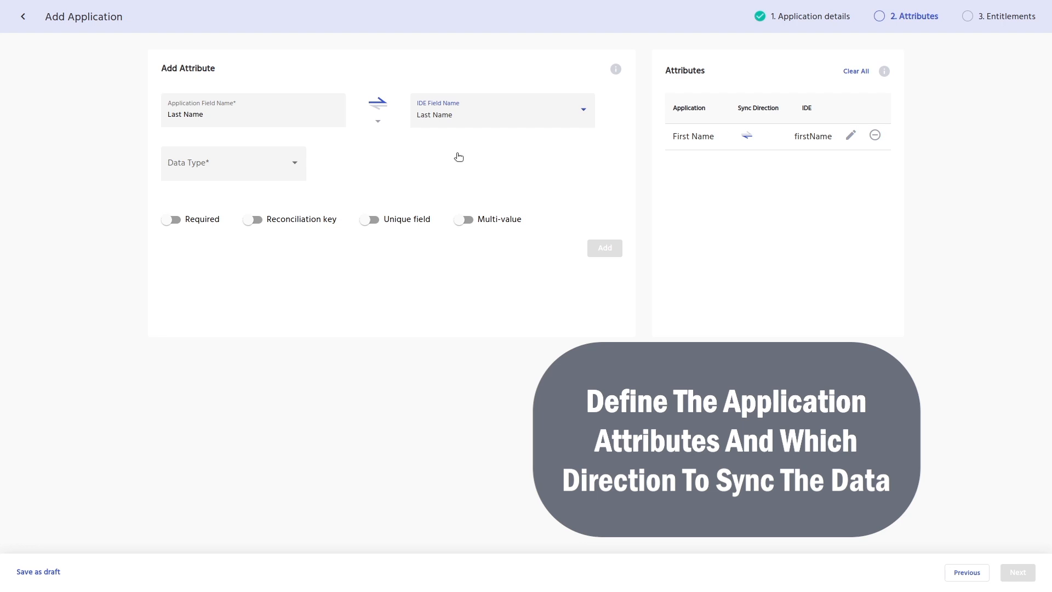
left_click(378, 104)
left_click(409, 172)
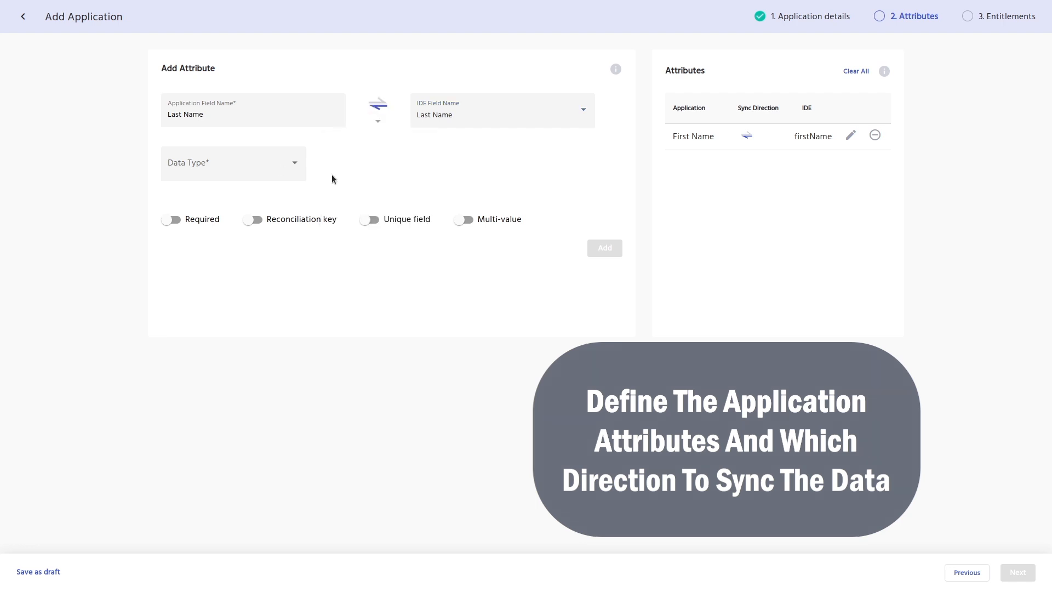
left_click(272, 166)
left_click(213, 271)
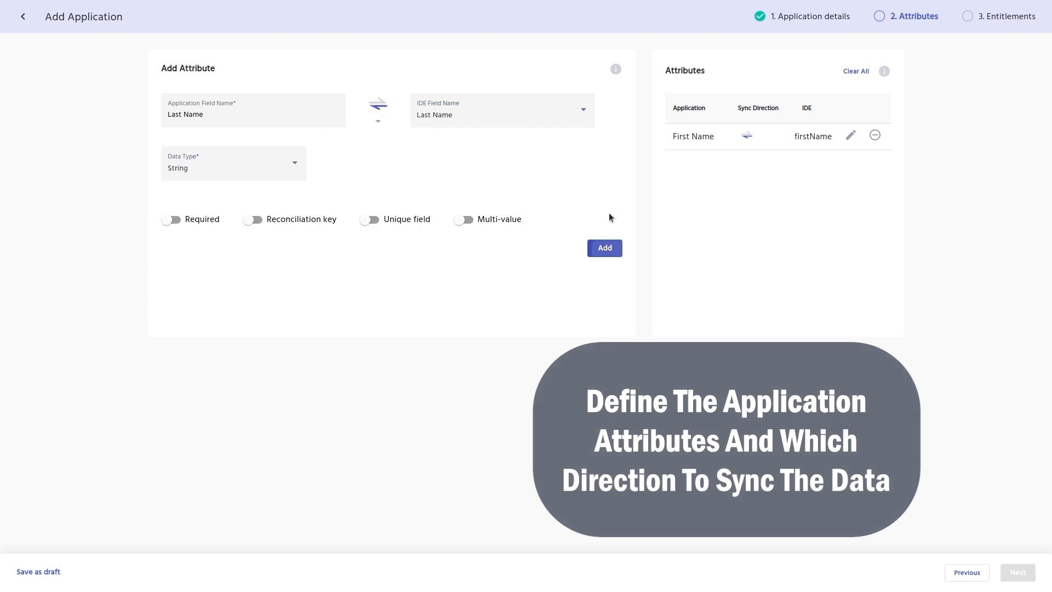
left_click(605, 248)
- Add an Email attribute of data type String, mapped to the IDE Email field and marked as reconciliation key and unique field
left_click(503, 112)
scroll(502, 110, "down", 1)
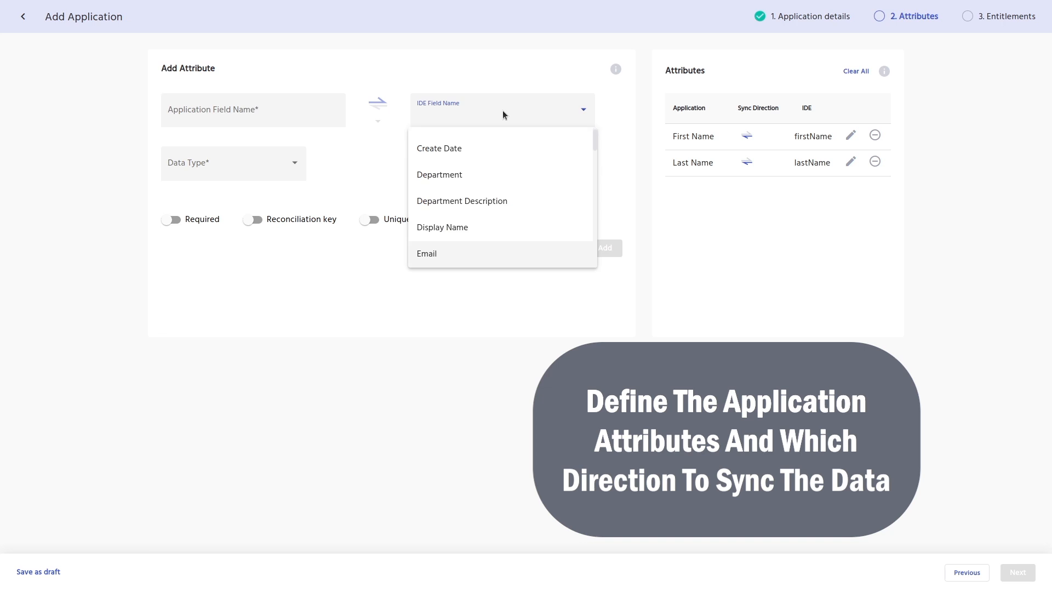
left_click(490, 256)
left_click(256, 167)
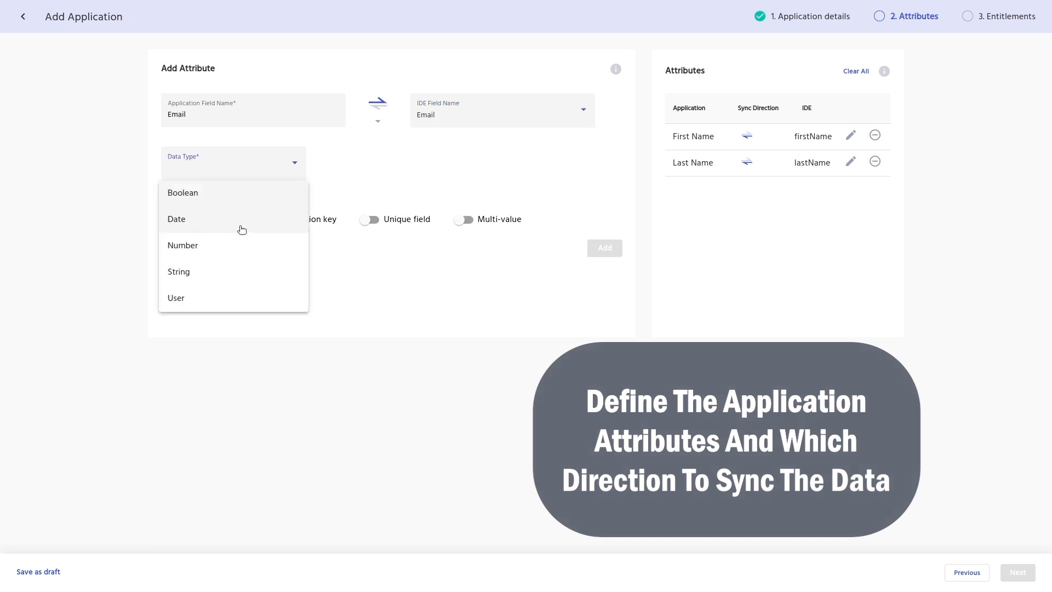
left_click(244, 271)
left_click(252, 219)
left_click(370, 219)
left_click(606, 249)
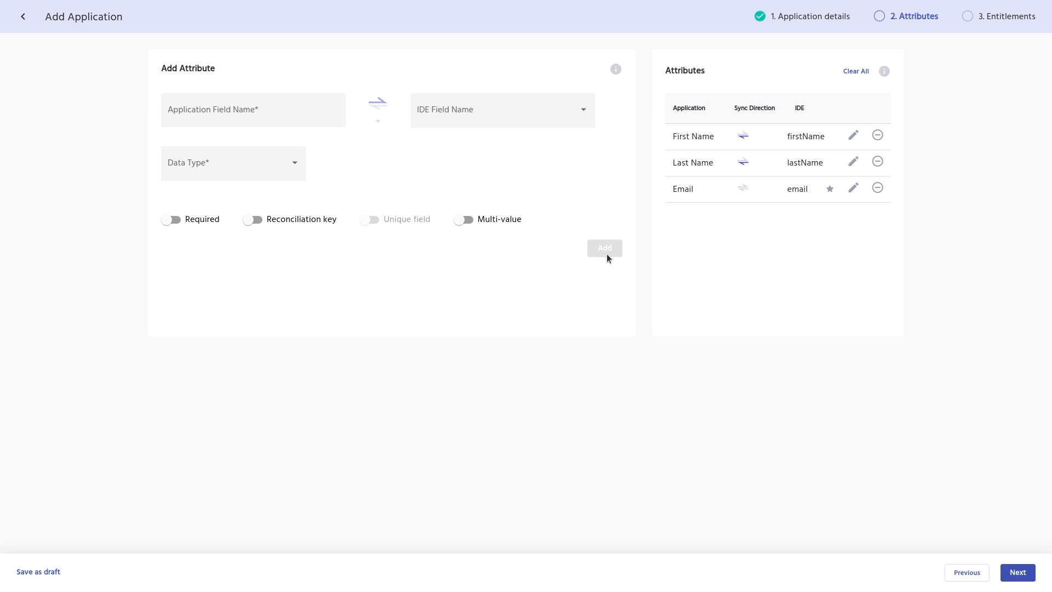
- Define a Radaar Admin entitlement described as "Request this entitlement for admin permissions." with the Group Approval workflow
left_click(1015, 572)
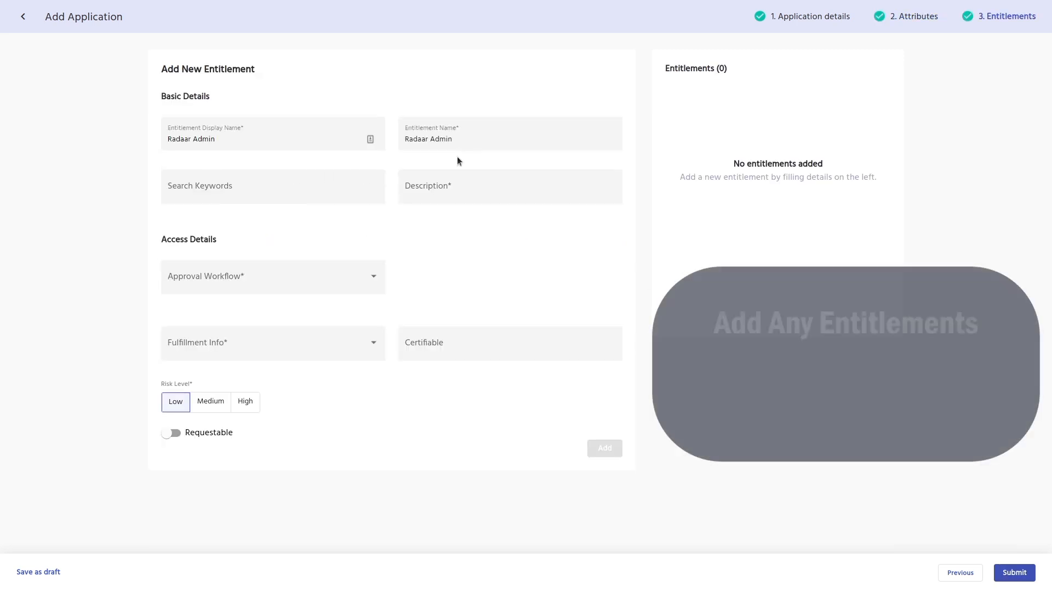
left_click(464, 186)
type("Request this entitlement for admin permissions.")
left_click(203, 280)
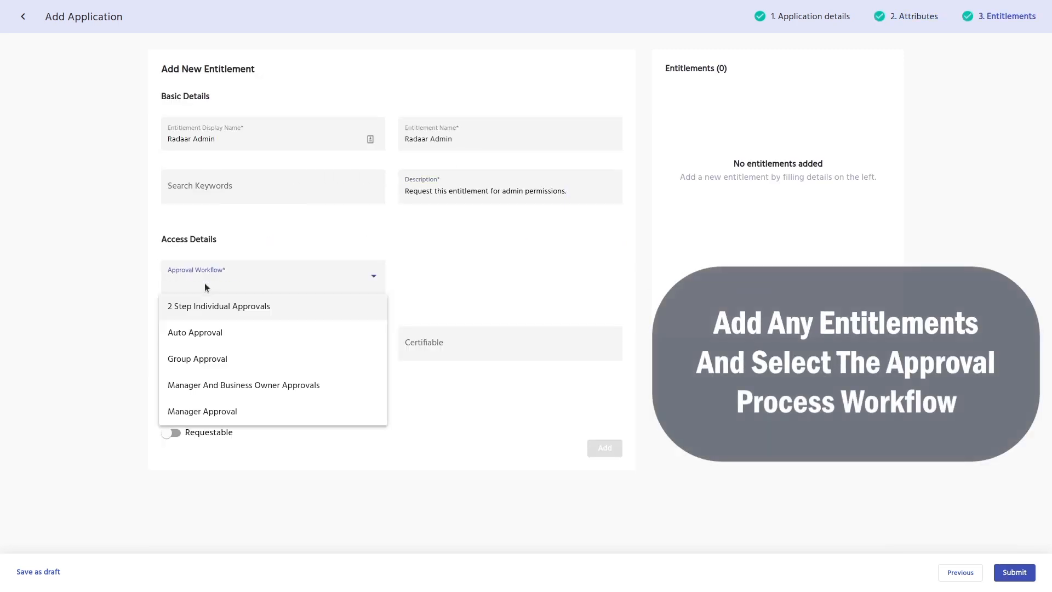
left_click(210, 360)
- Assign Manual Fulfiller Group for fulfillment, set the risk level to High, and add the entitlement as requestable
left_click(205, 345)
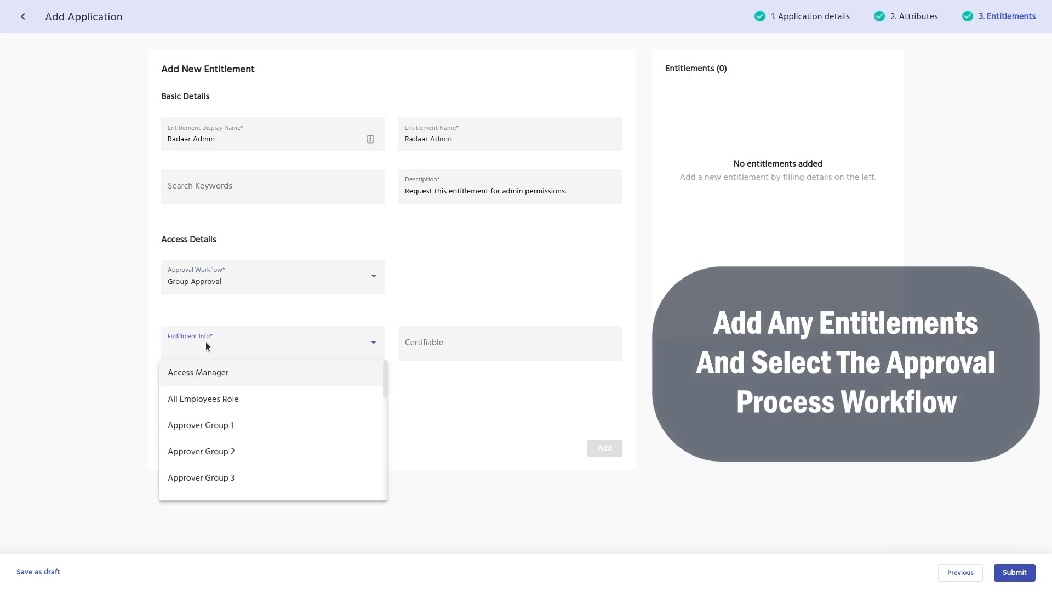
scroll(212, 364, "down", 3)
left_click(232, 486)
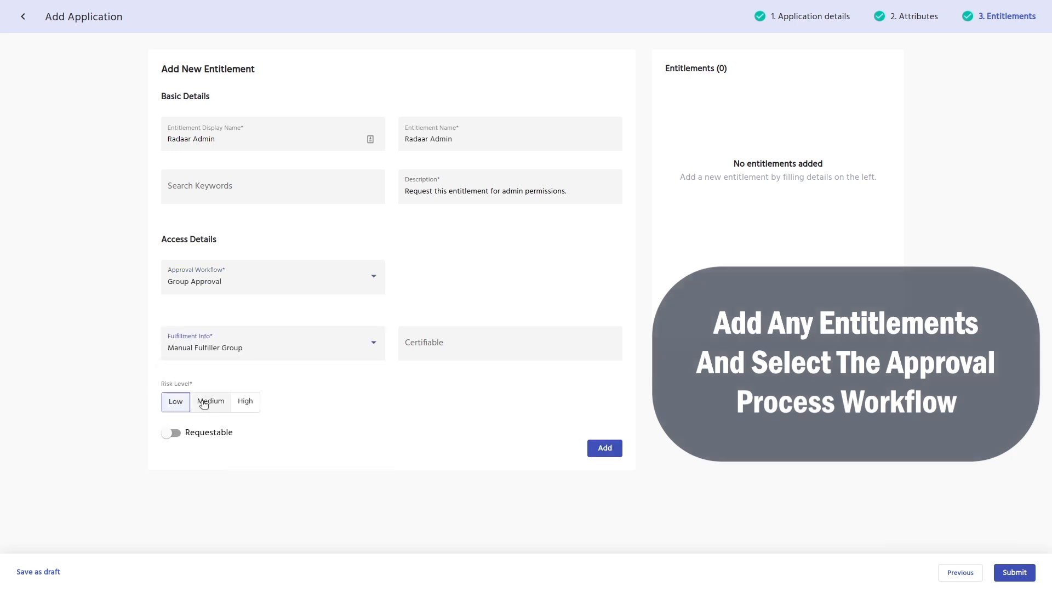
left_click(243, 402)
left_click(168, 431)
left_click(605, 448)
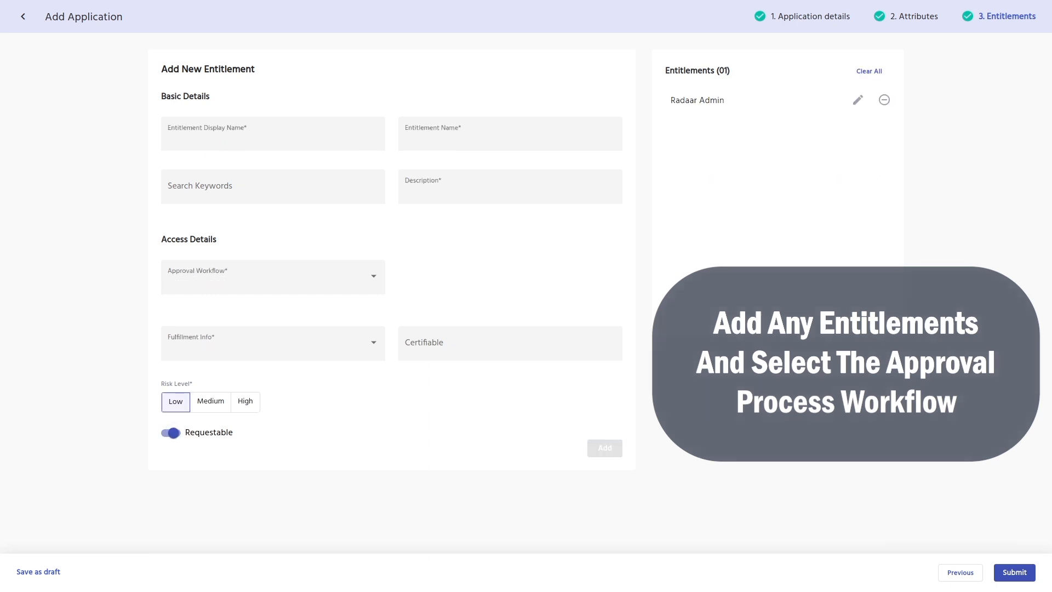
- Submit the Radaar application and open its entry in the managed catalog
left_click(1022, 574)
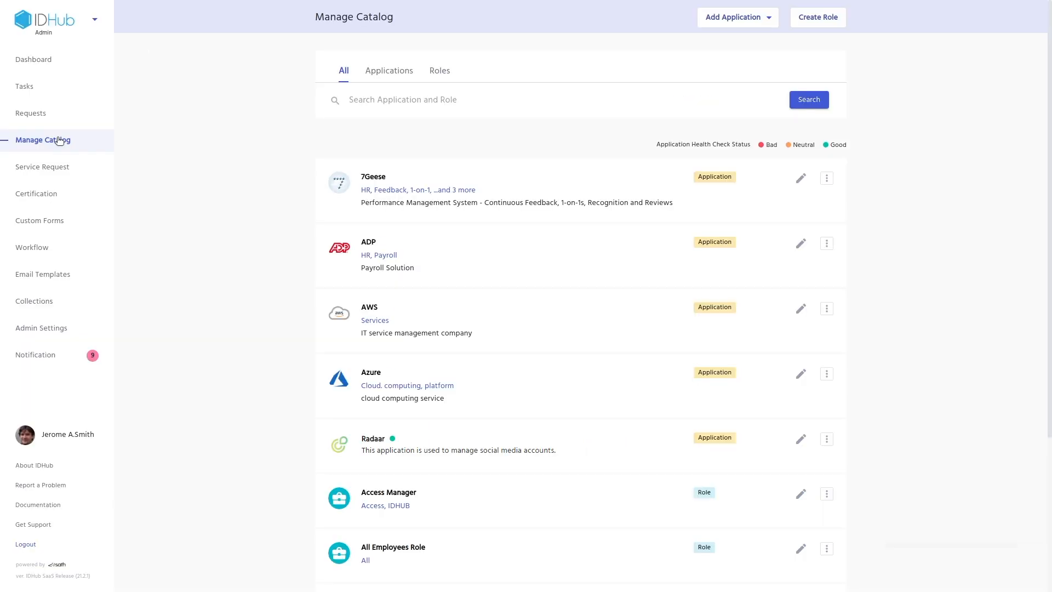
left_click(371, 440)
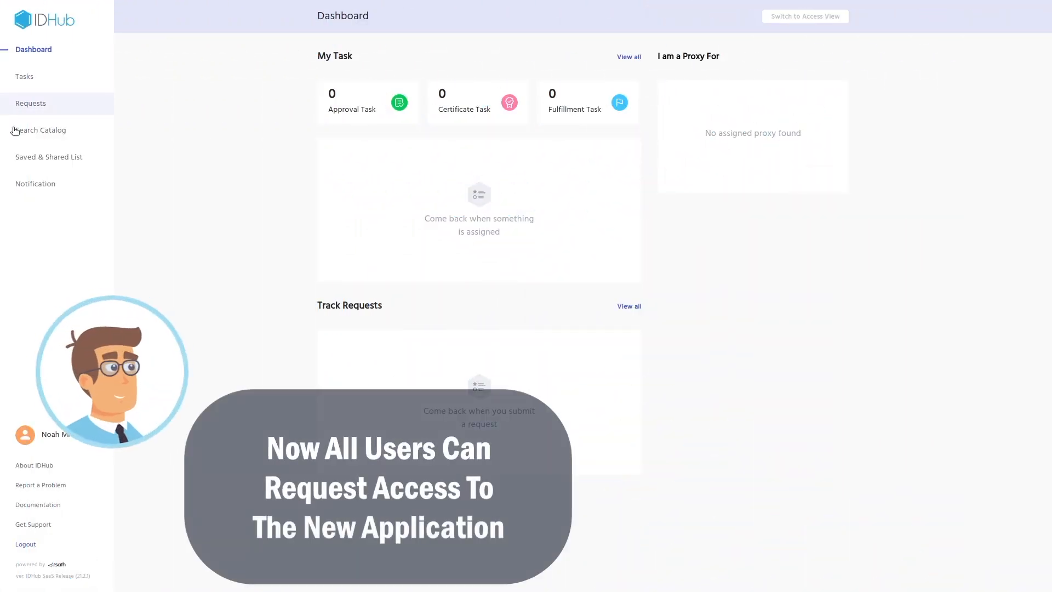
- From the requesting user's account, find the Radaar application in the catalog, add it to the cart and proceed with the request
left_click(42, 132)
left_click(392, 70)
type("Rada")
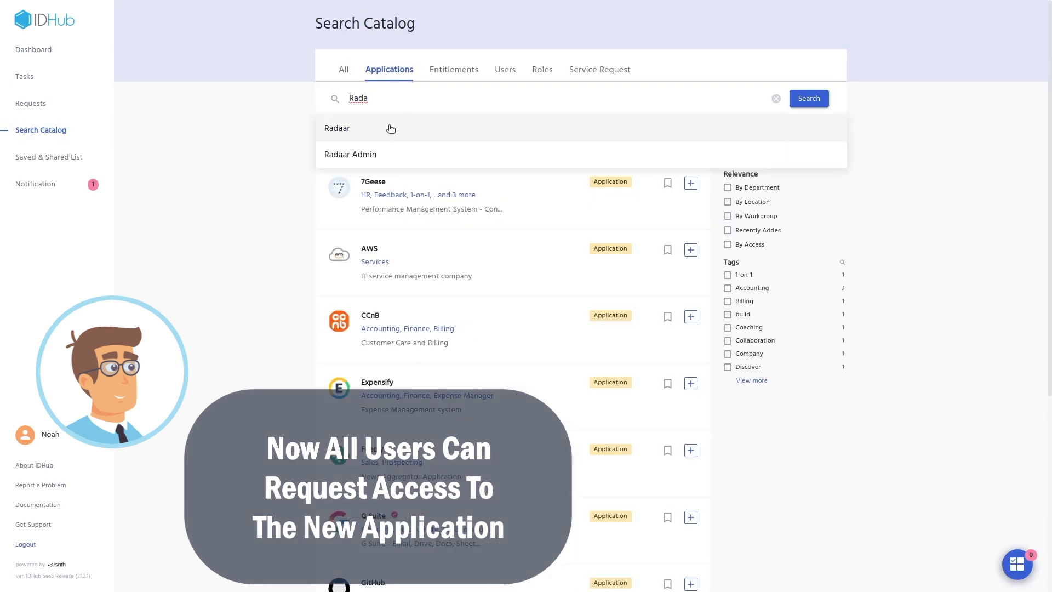
left_click(389, 128)
left_click(693, 184)
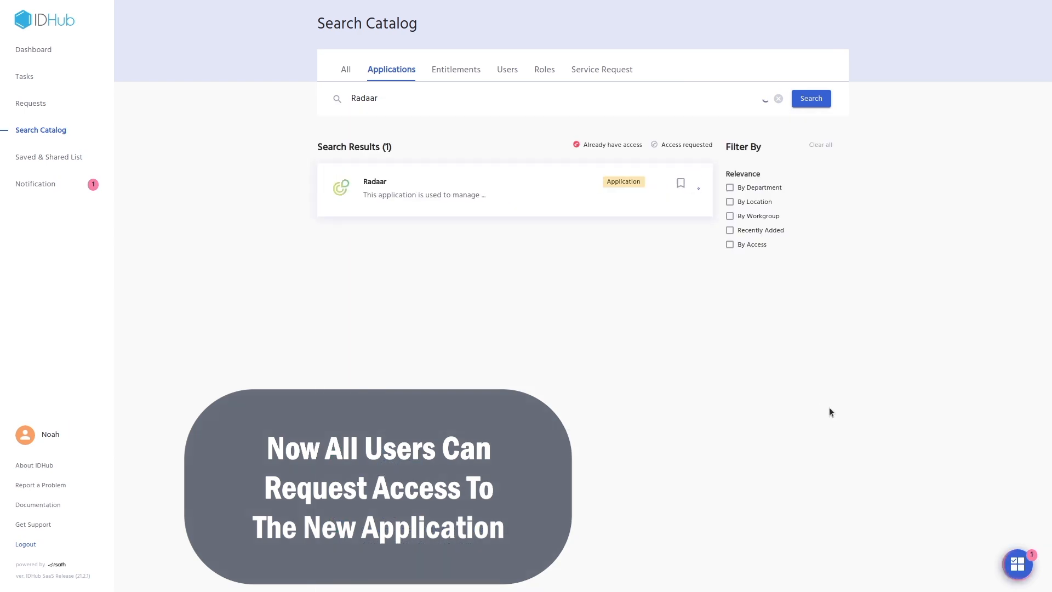
left_click(1026, 565)
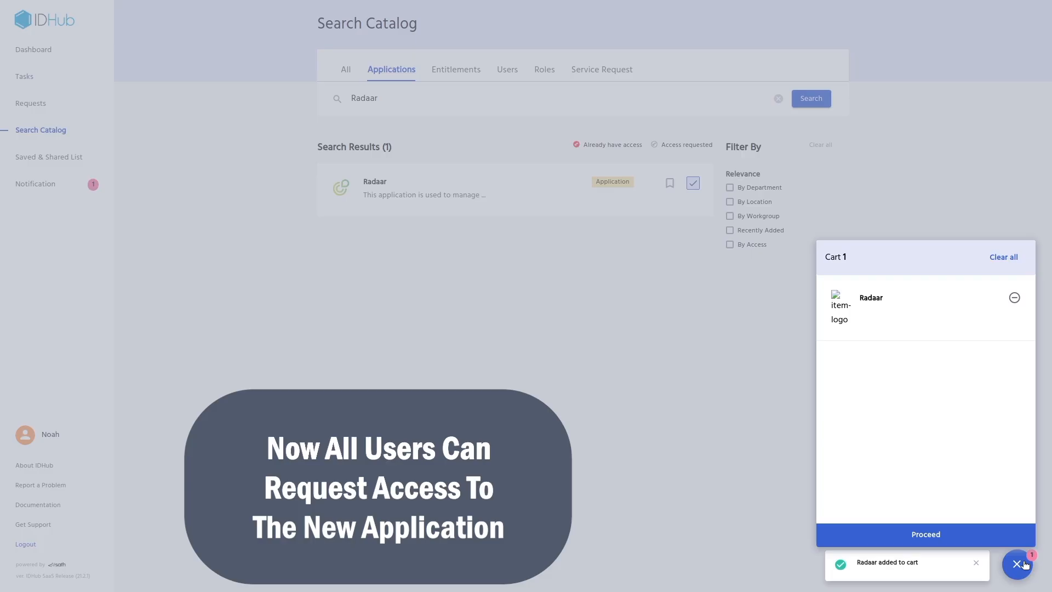
left_click(966, 536)
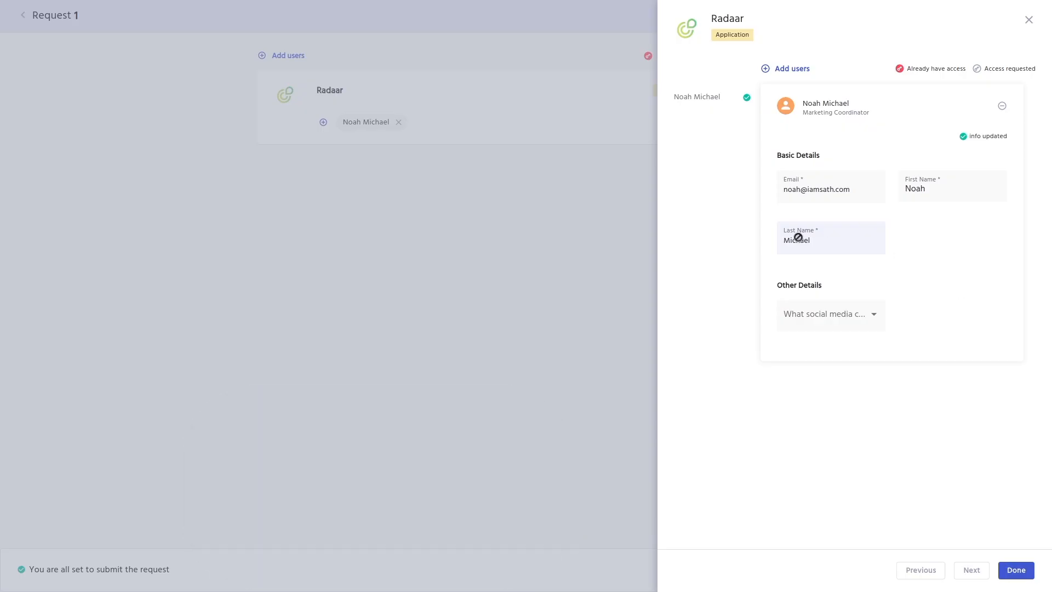
- Answer the social media channels question with Both and submit the request with the justification "Need access to Radaar"
left_click(817, 313)
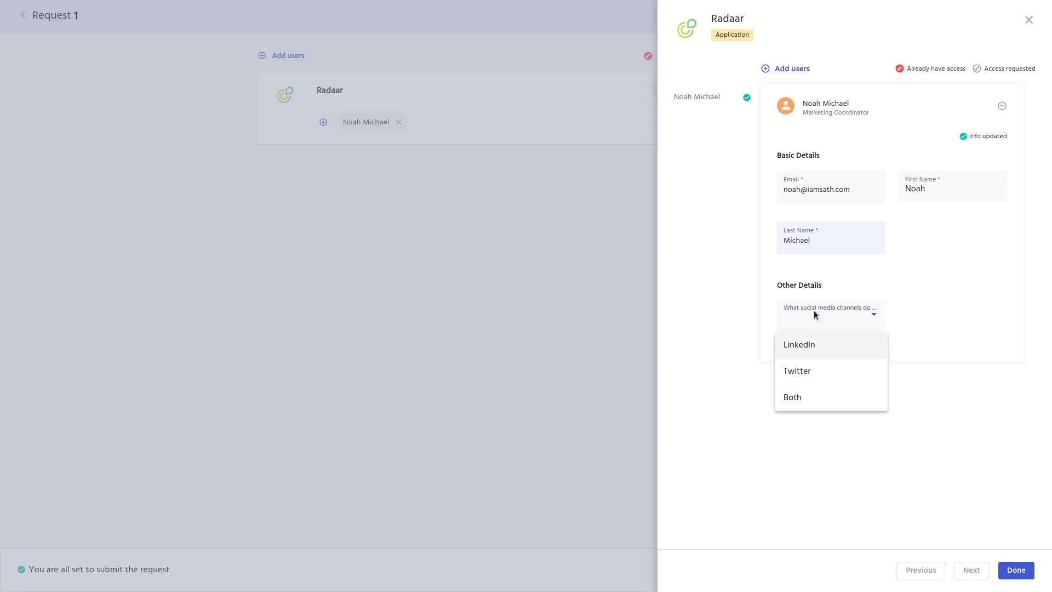
left_click(811, 402)
left_click(1016, 571)
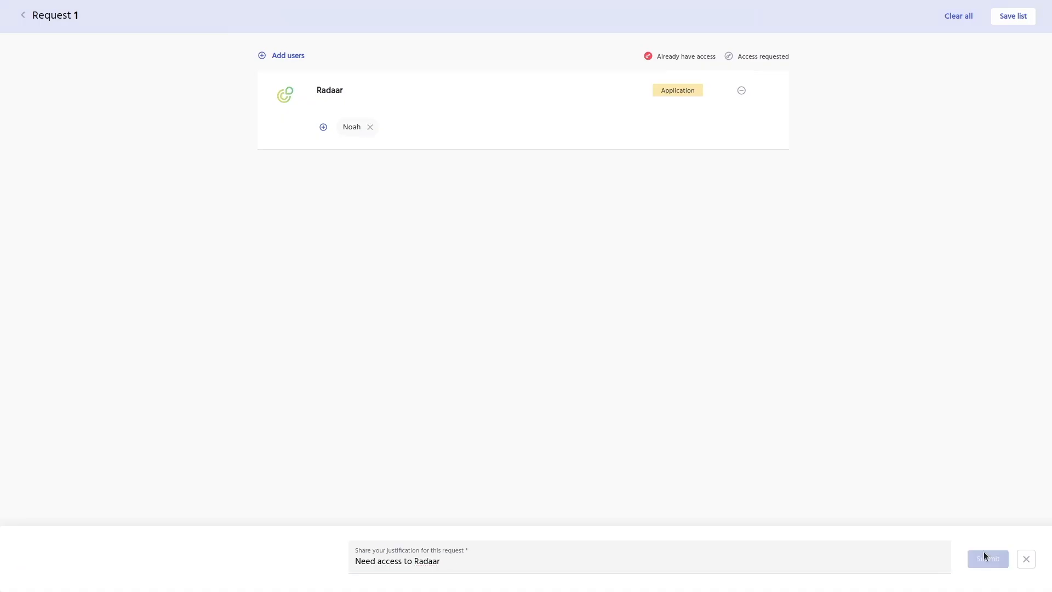
left_click(1002, 560)
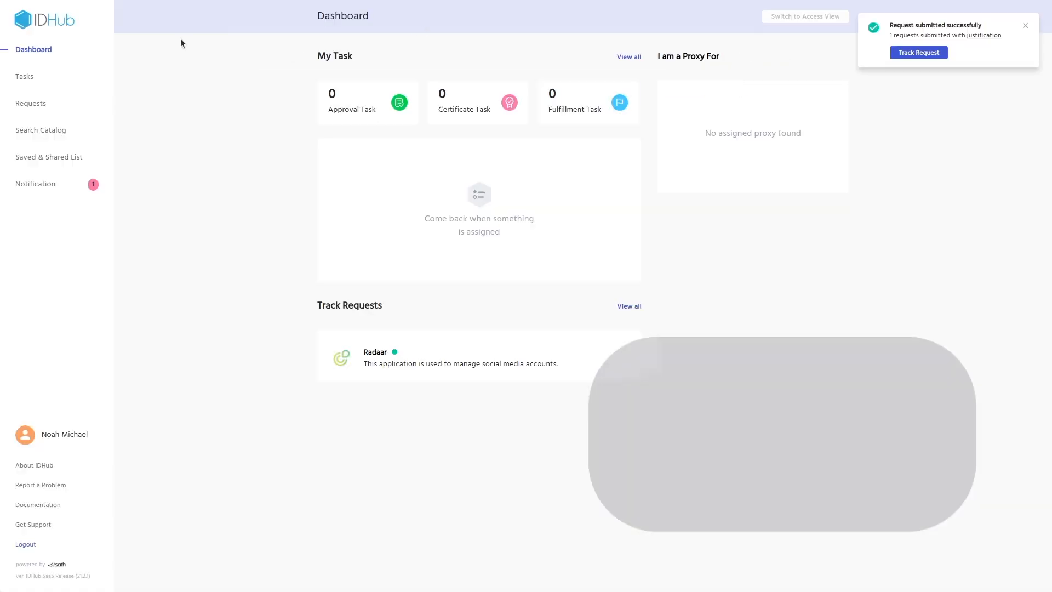
- Open the submitted Radaar request in request tracking to check its approval status
left_click(41, 102)
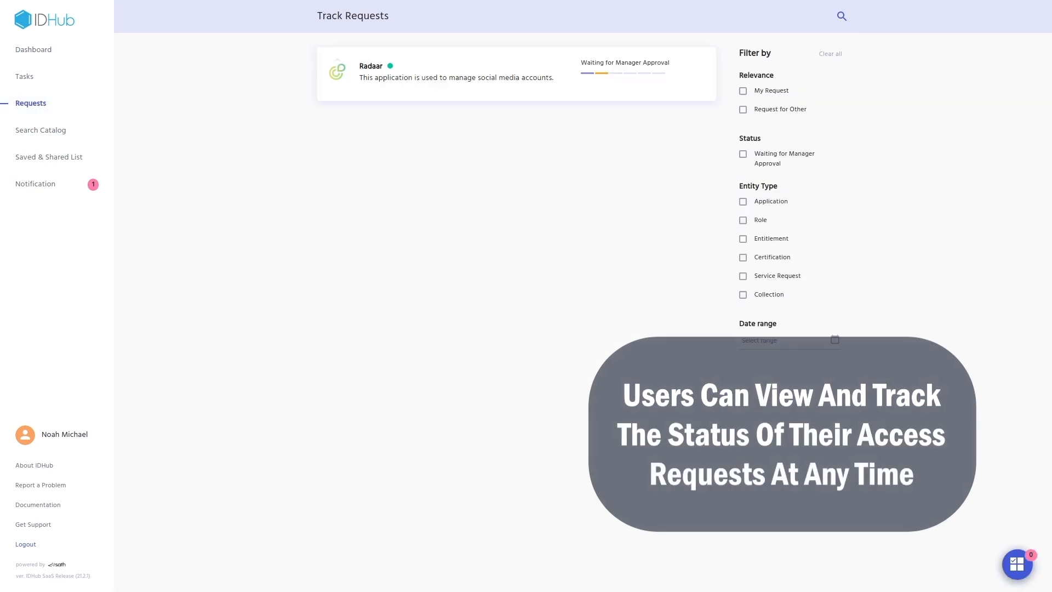
left_click(449, 76)
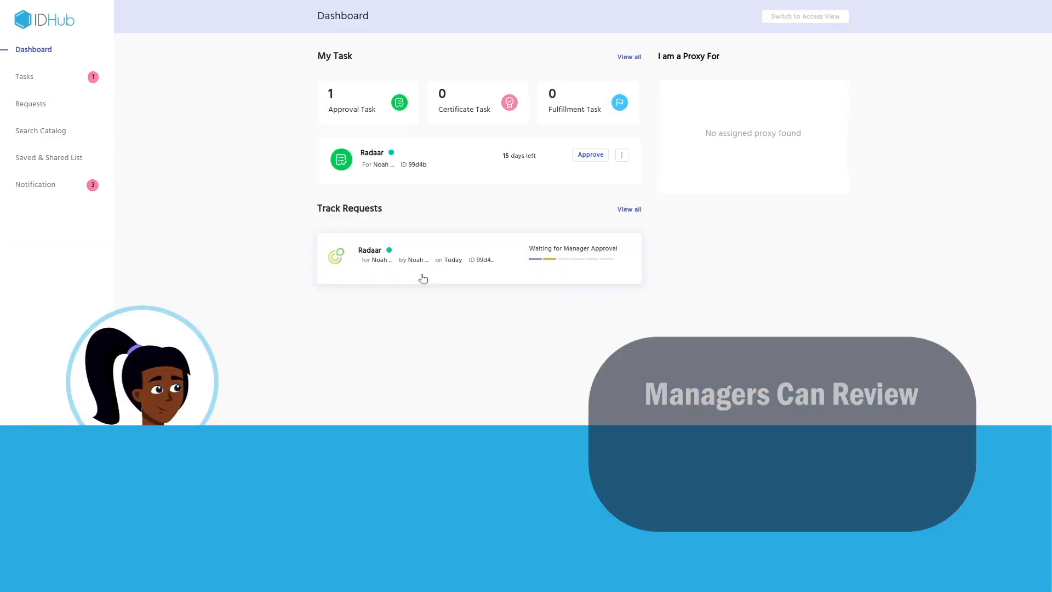
- From the manager's account, open the pending Radaar approval task for review
left_click(31, 88)
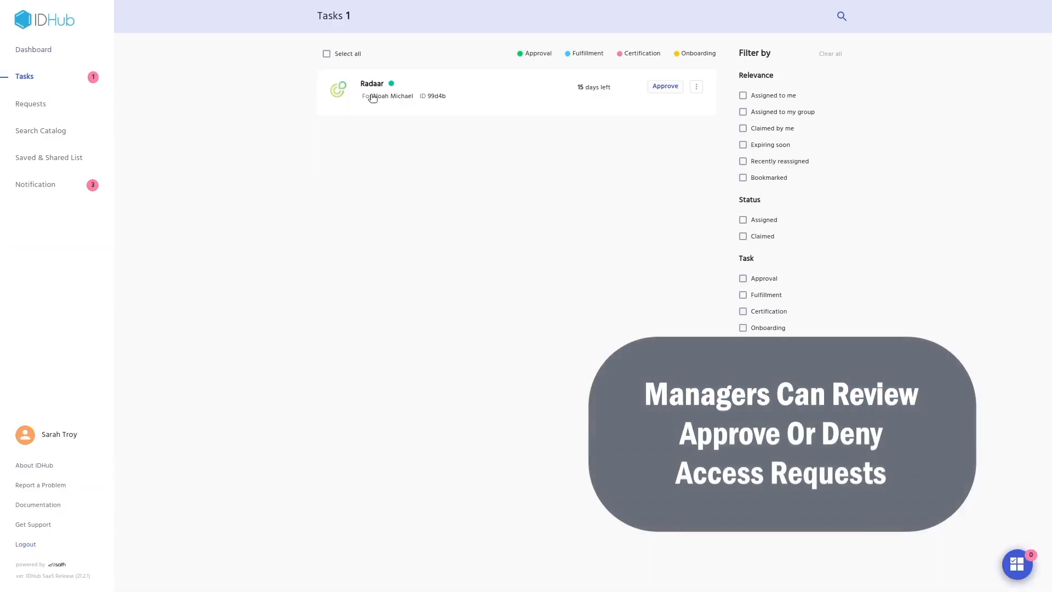
left_click(406, 98)
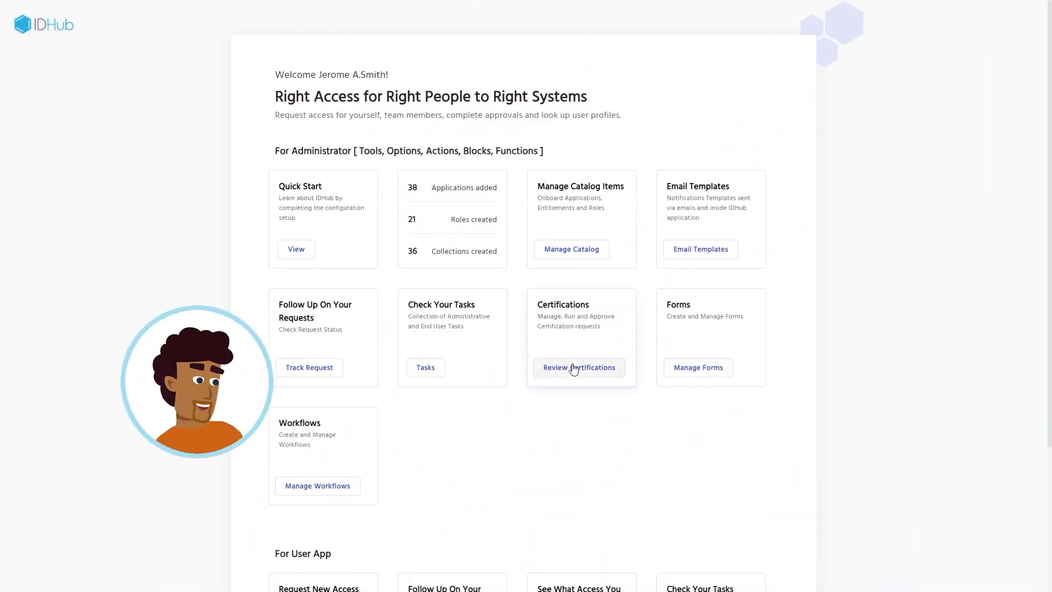
- From the administrator account, create a certification named Radaar Monthly Review of type Resource Assignment, described as Monthly Radaar Audit
left_click(574, 368)
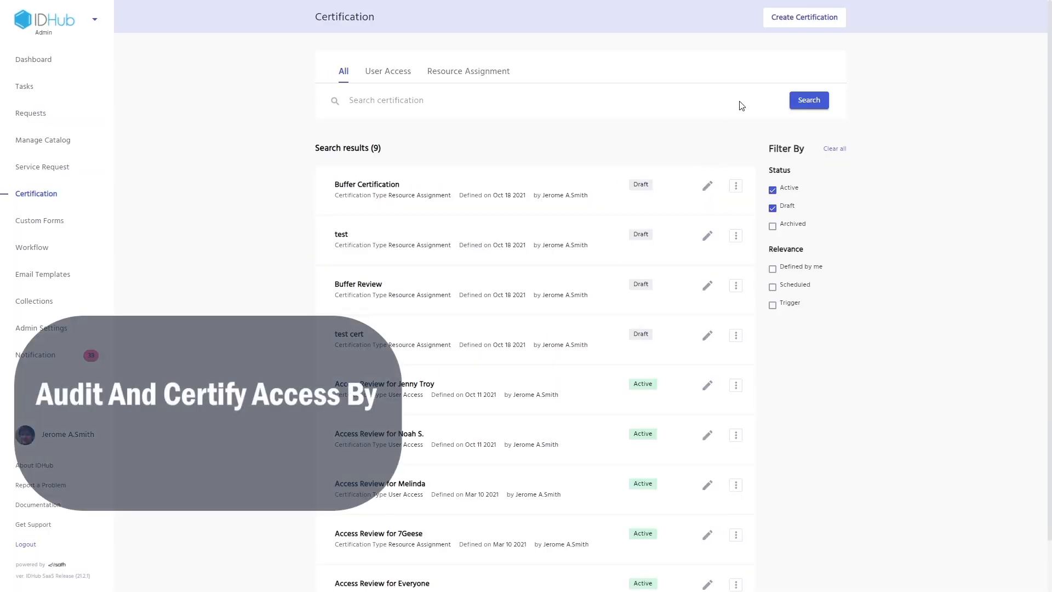
left_click(792, 16)
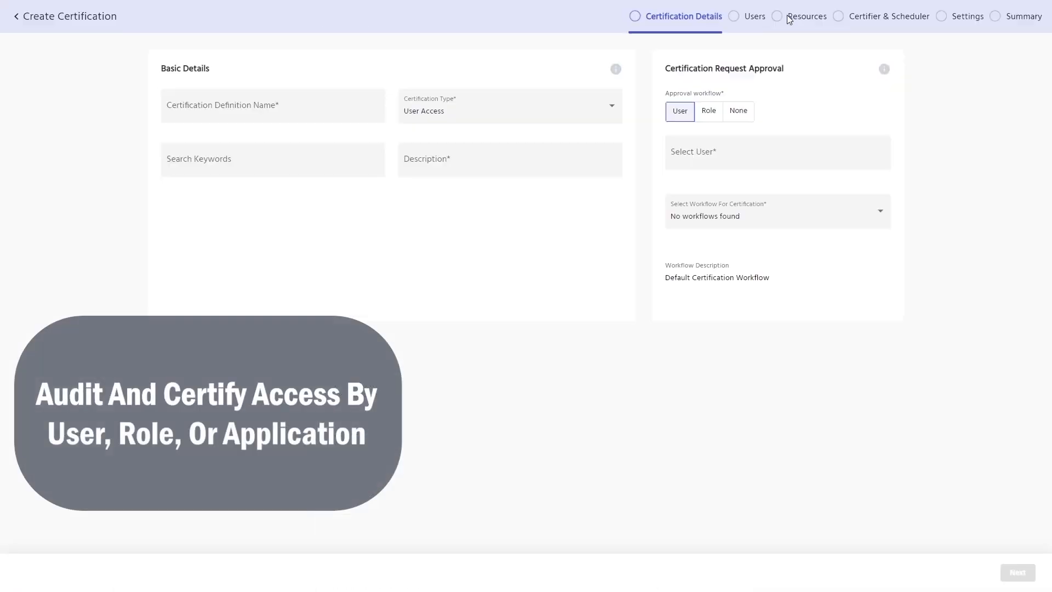
left_click(248, 114)
type("Radaar Monthly Review")
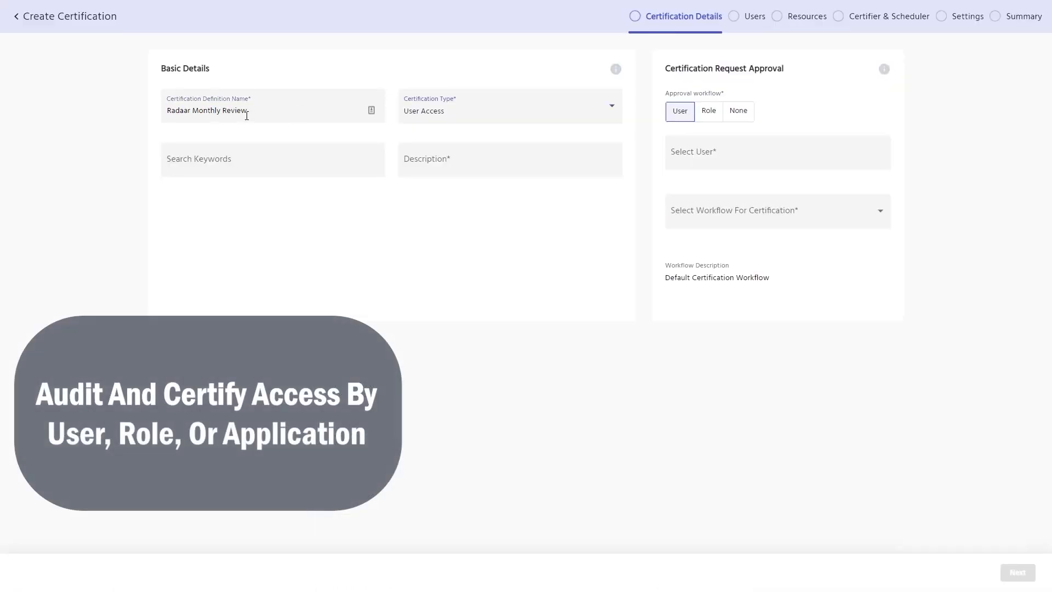
left_click(440, 126)
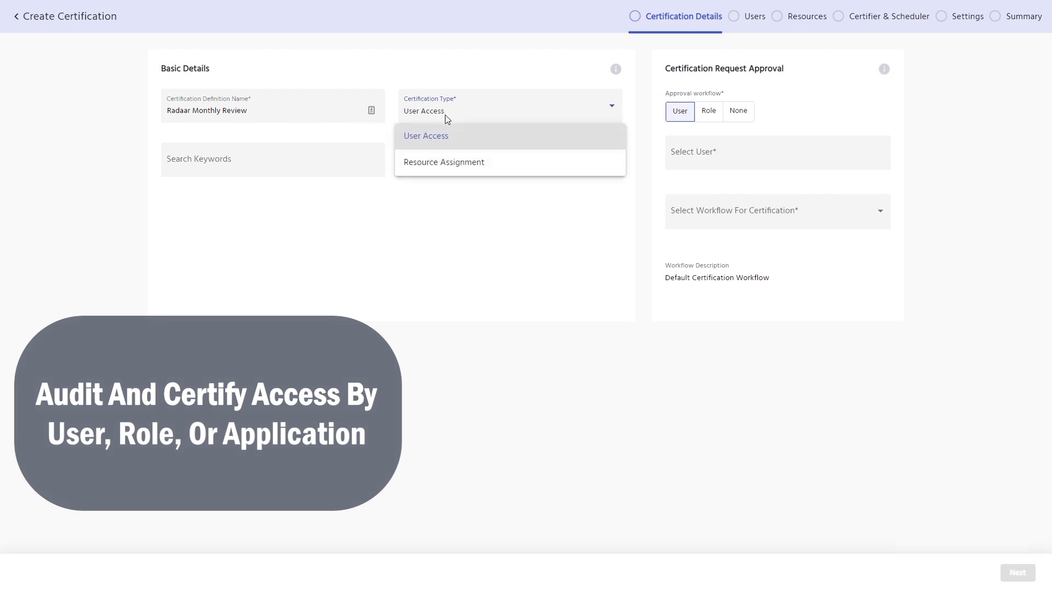
left_click(431, 165)
left_click(462, 163)
type("Monthly Radaar Audit")
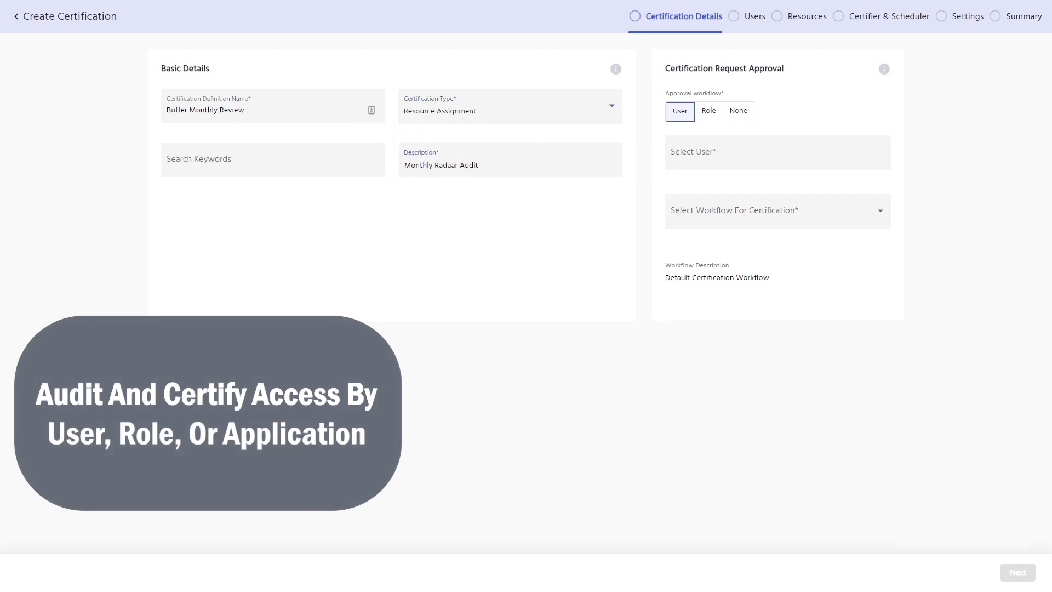
- Set the certification request approval to None with the Certification workflow and continue to user selection
left_click(728, 116)
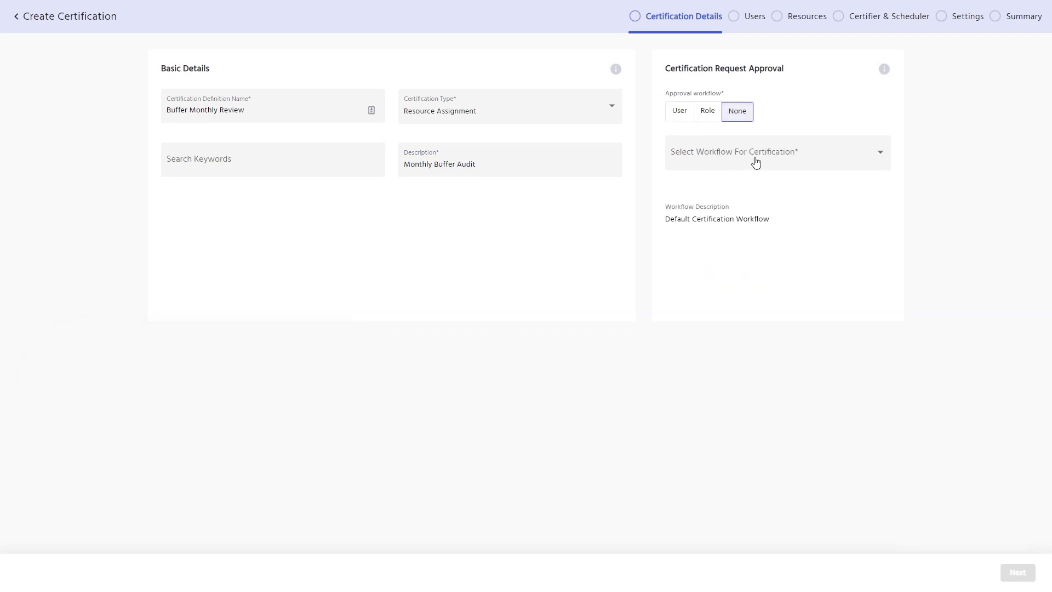
left_click(760, 162)
left_click(747, 182)
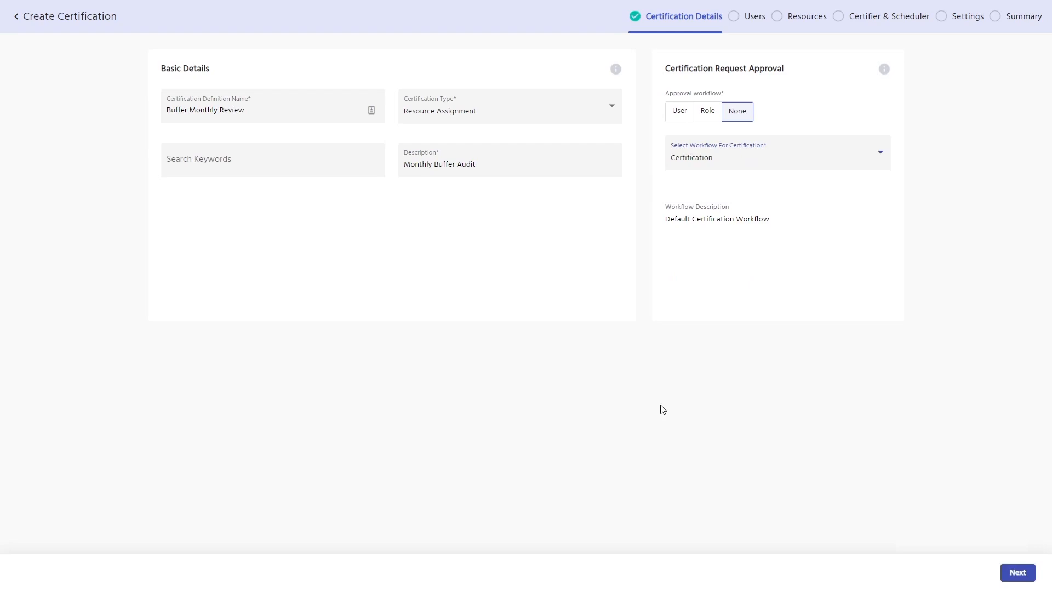
left_click(1021, 572)
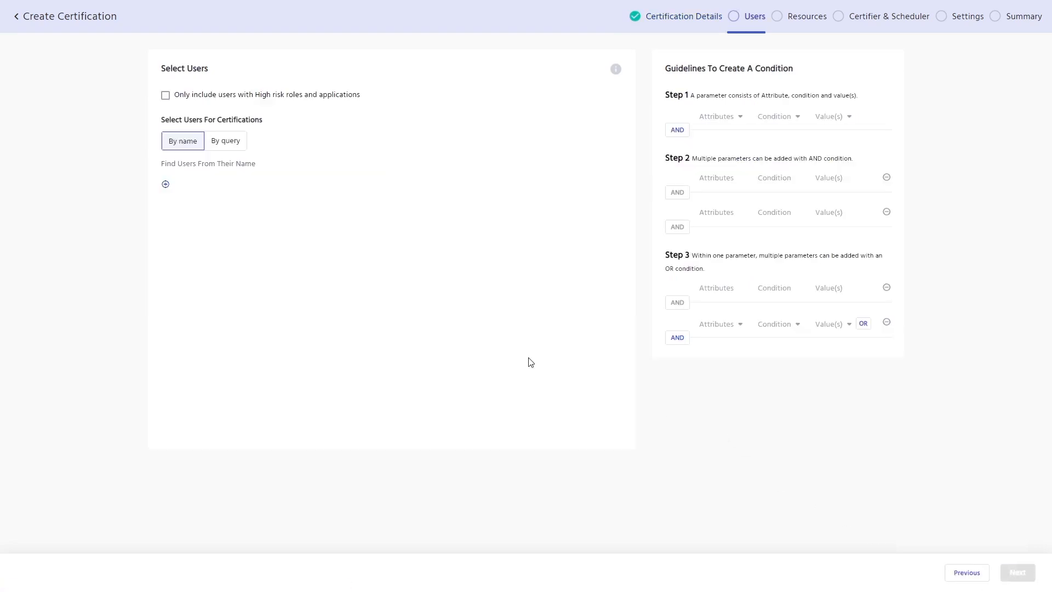
- Select the users to certify by a query for Status equals Active and continue to the resources
left_click(225, 141)
left_click(242, 184)
left_click(213, 323)
left_click(367, 185)
left_click(346, 231)
left_click(462, 195)
left_click(448, 212)
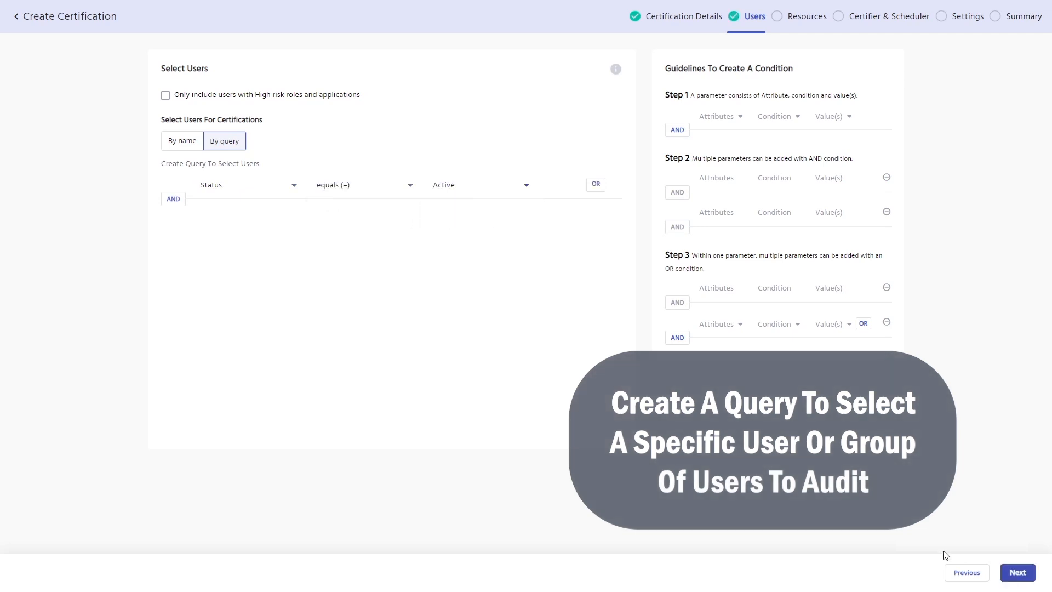
left_click(1018, 572)
- Add the Radaar application manually as the resource to certify and continue to the certifier settings
scroll(484, 195, "down", 5)
left_click(452, 312)
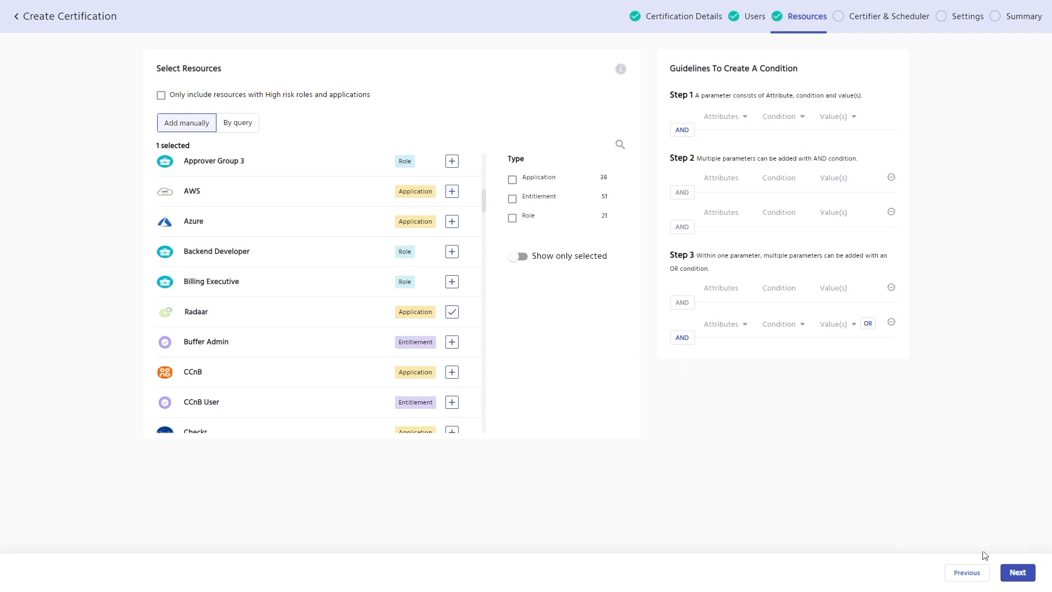
left_click(1014, 573)
- Assign the Access Manager role as the certifier
left_click(254, 103)
left_click(254, 139)
type("acc")
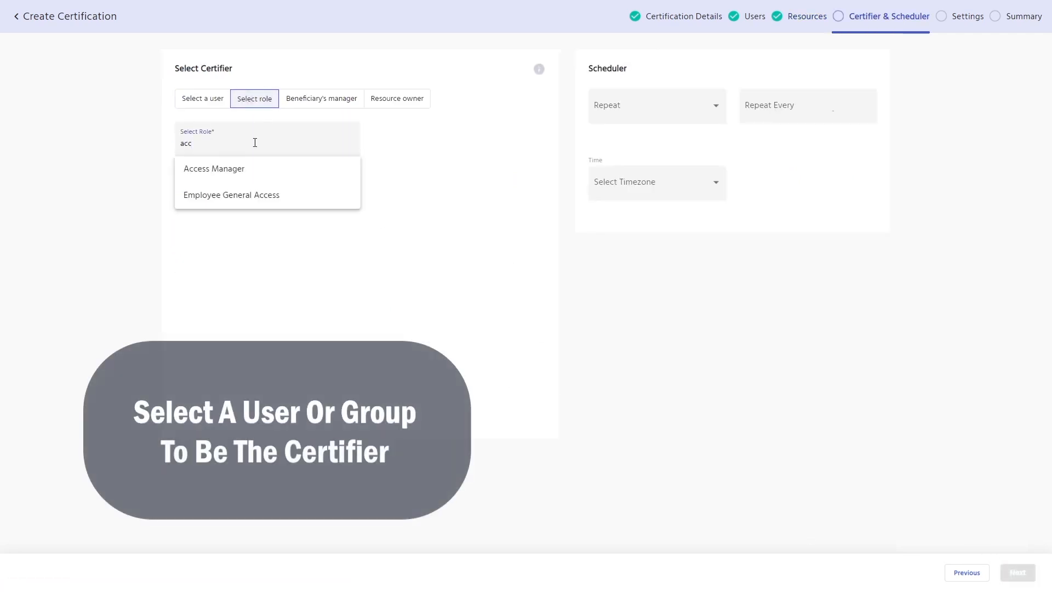
left_click(234, 168)
- Schedule the certification to repeat every 1 month on day 20 at 03:00 PM Central Standard Time and continue to the settings
left_click(695, 110)
left_click(618, 192)
left_click(770, 112)
type("1")
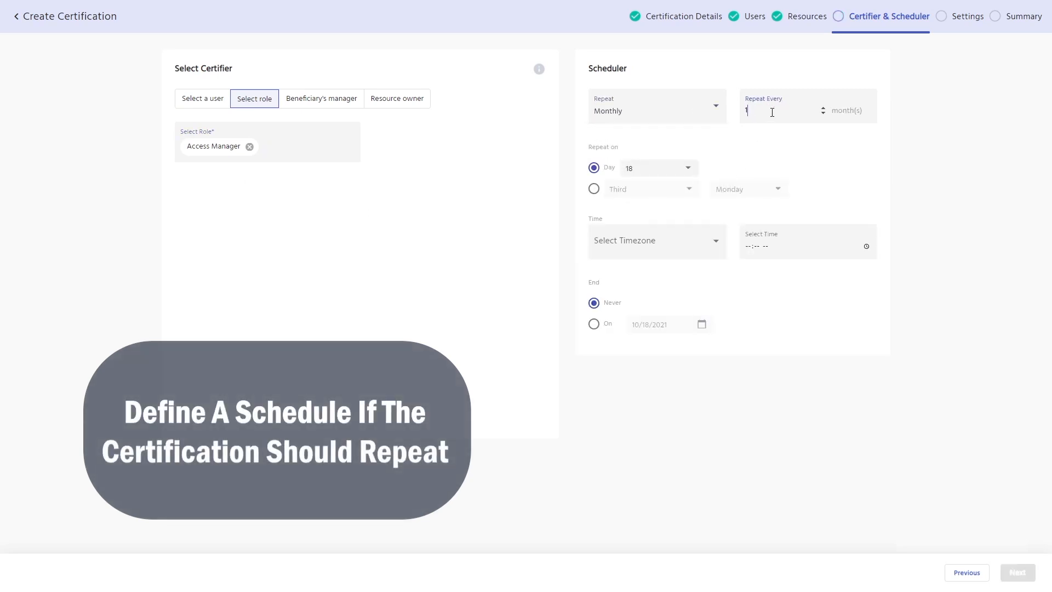
left_click(690, 168)
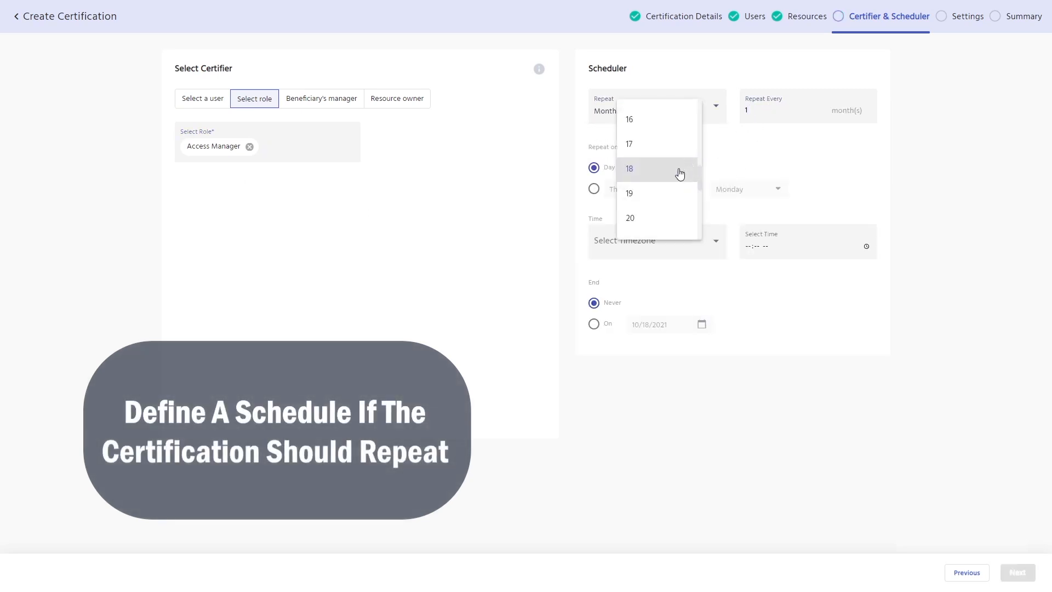
left_click(635, 218)
left_click(657, 243)
left_click(652, 288)
left_click(748, 246)
type("0300p")
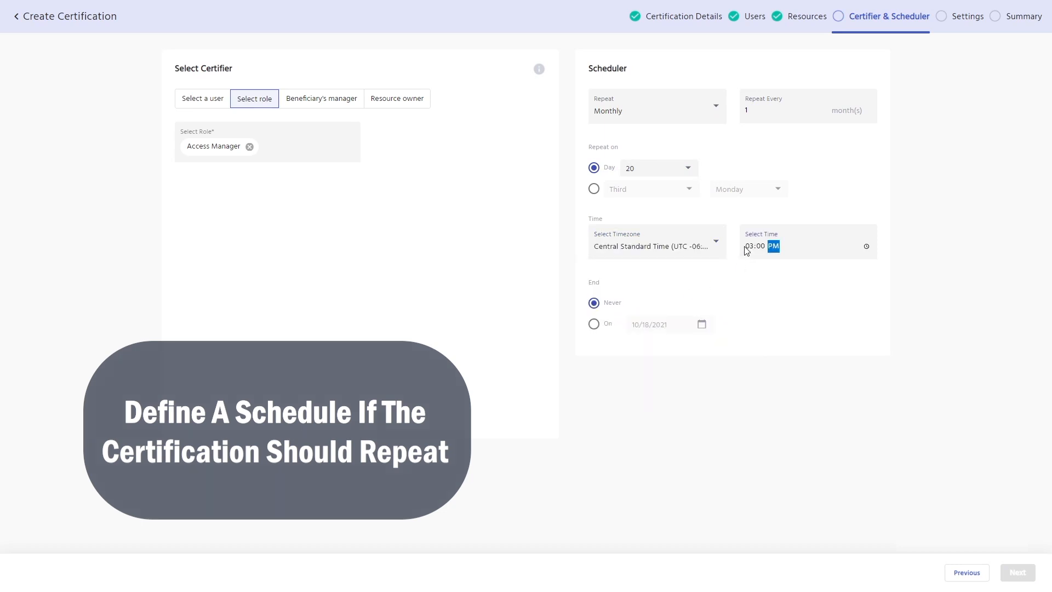
left_click(1016, 575)
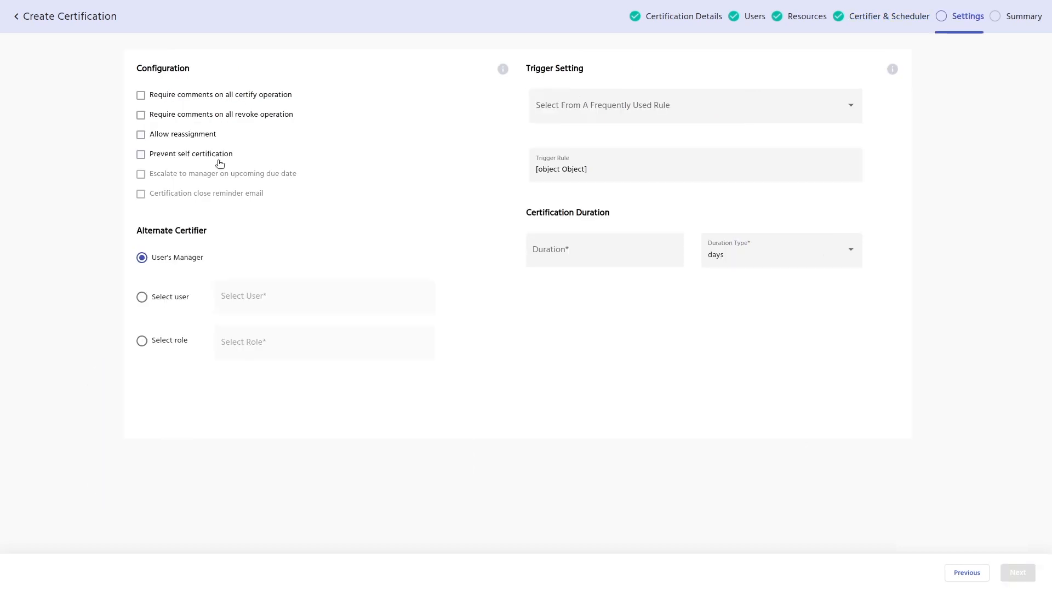
- Review the frequently used trigger rules available for the certification
left_click(832, 110)
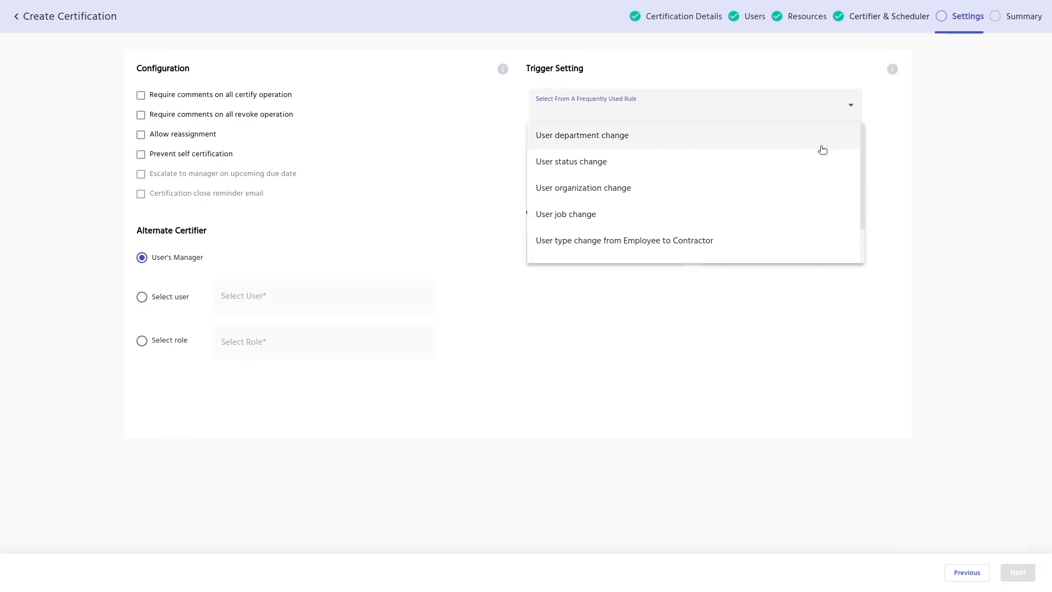
scroll(791, 210, "down", 1)
scroll(791, 210, "down", 1)
scroll(783, 211, "up", 3)
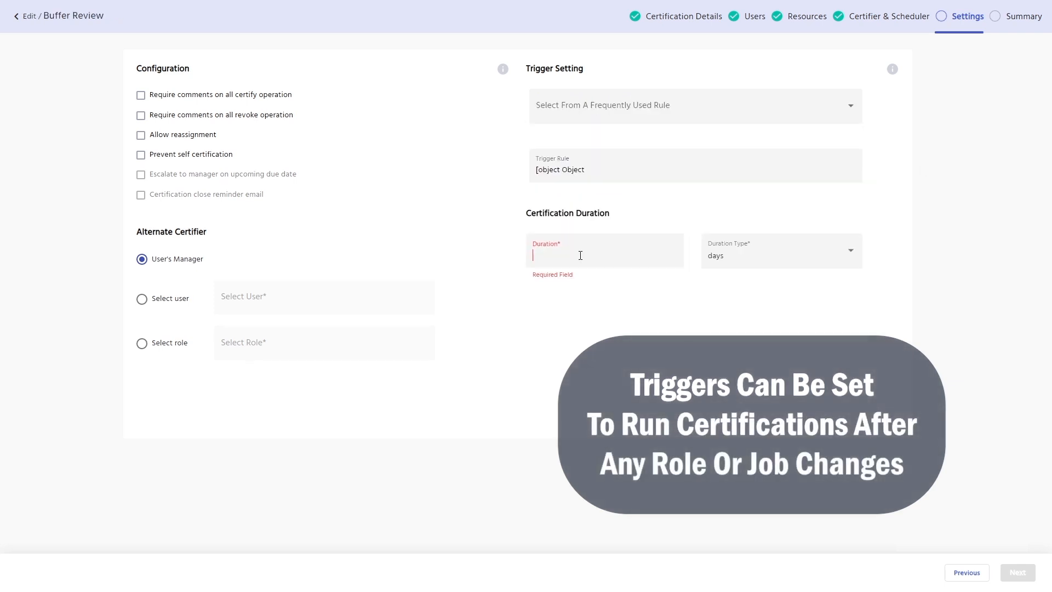
- Set the certification duration to 2 months and continue to the summary
type("2")
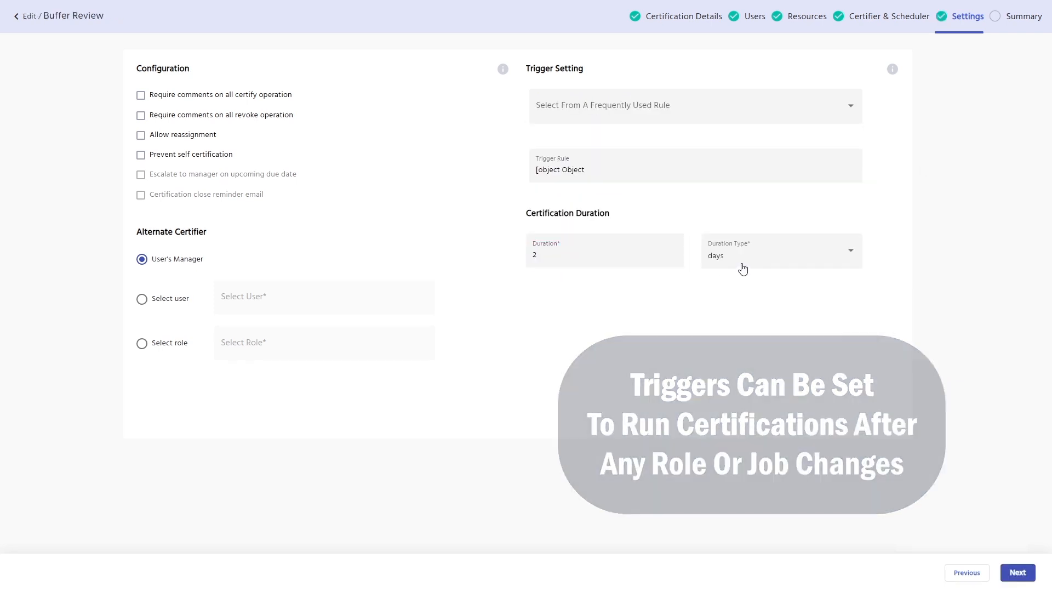
left_click(742, 268)
left_click(736, 307)
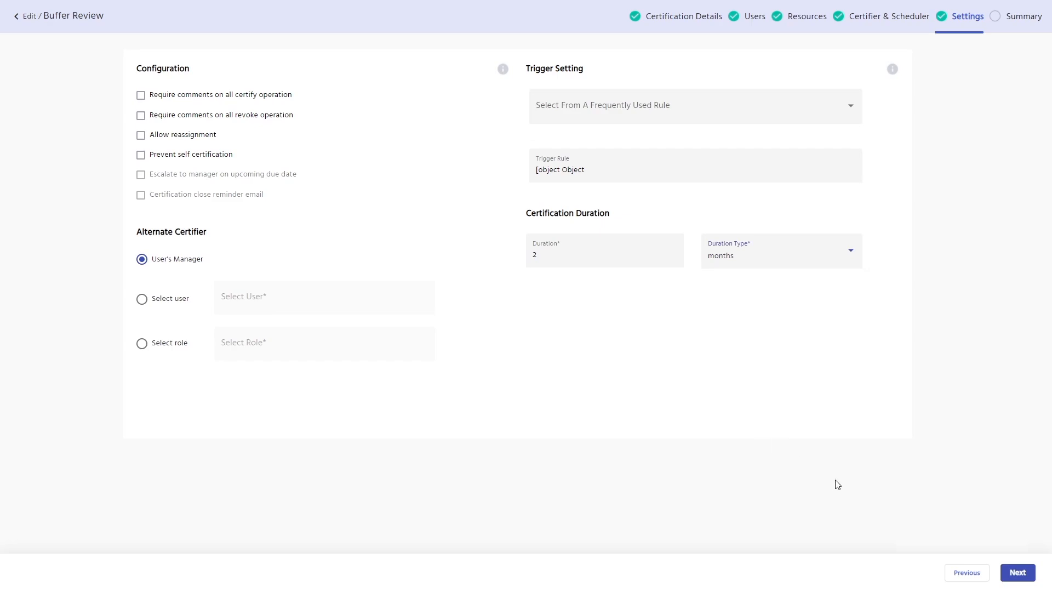
left_click(1017, 573)
- Review the certification summary down to the trigger settings and submit the certification
scroll(565, 373, "down", 15)
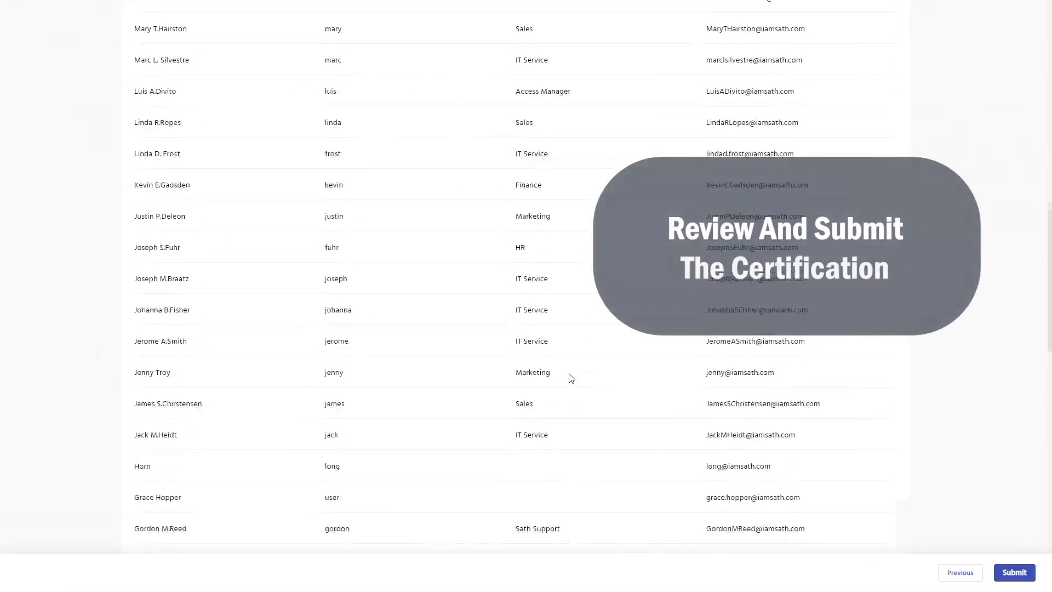
scroll(603, 372, "down", 10)
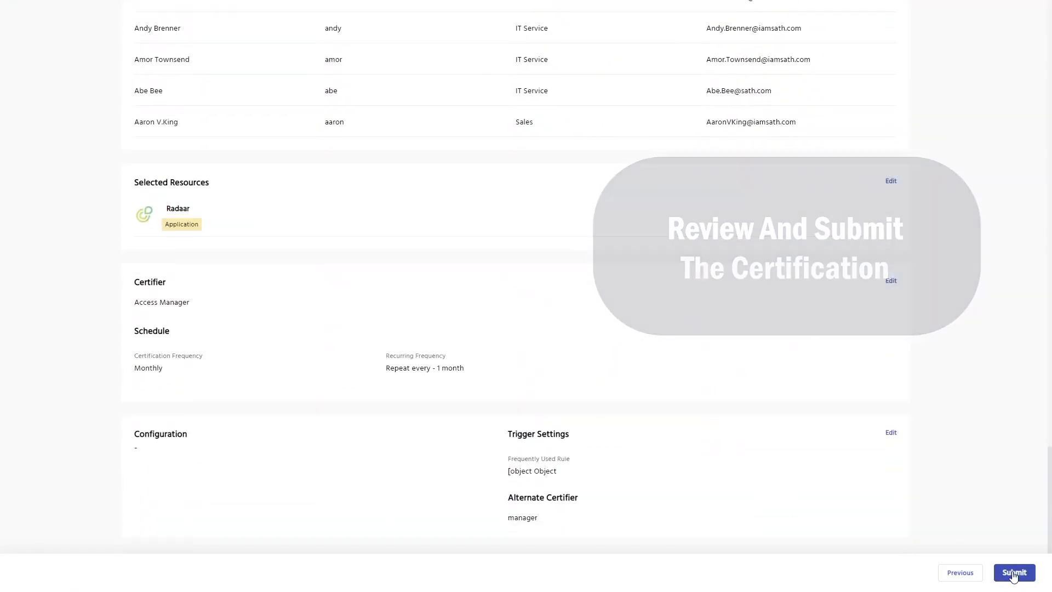
left_click(1013, 573)
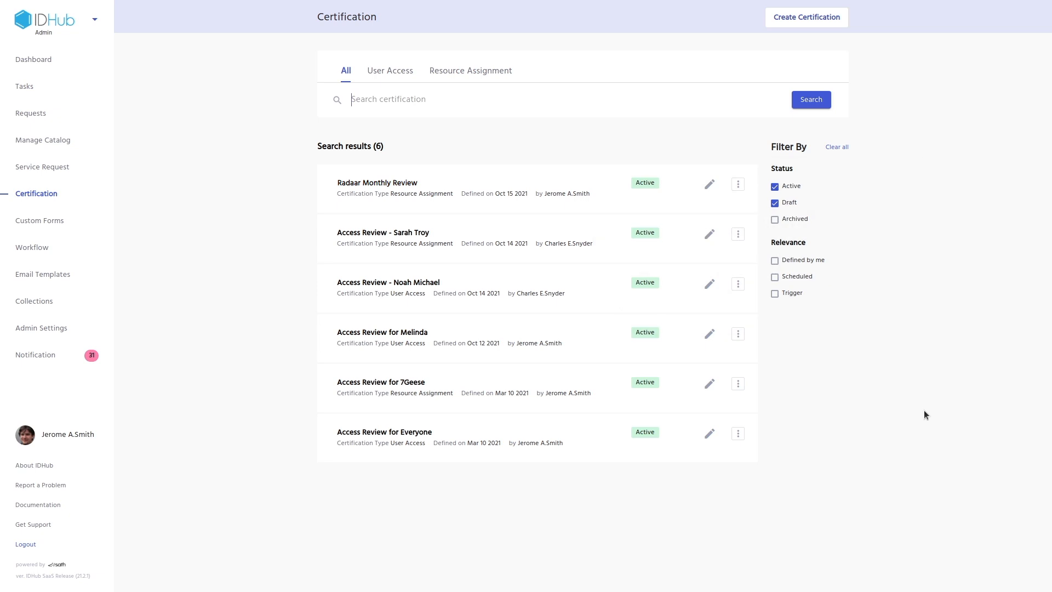
- Run the Radaar Monthly Review certification immediately and confirm the run
left_click(738, 184)
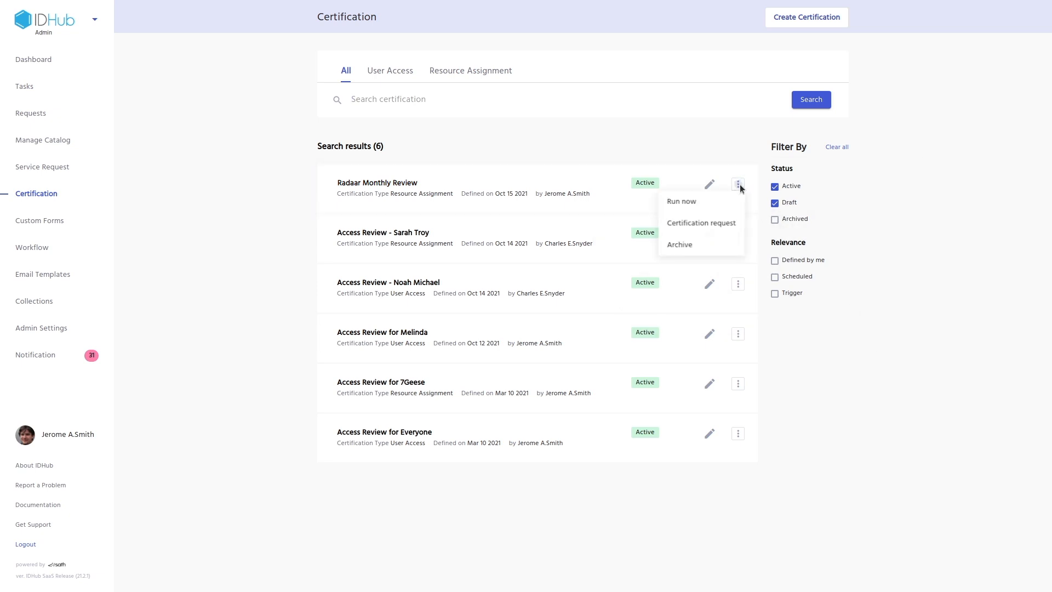
left_click(686, 203)
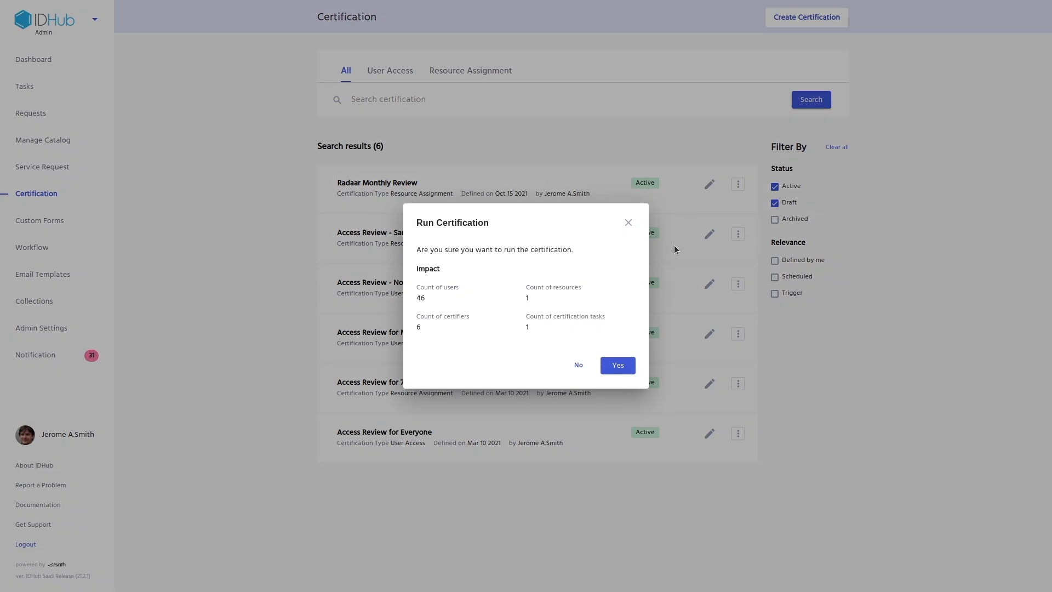
left_click(618, 365)
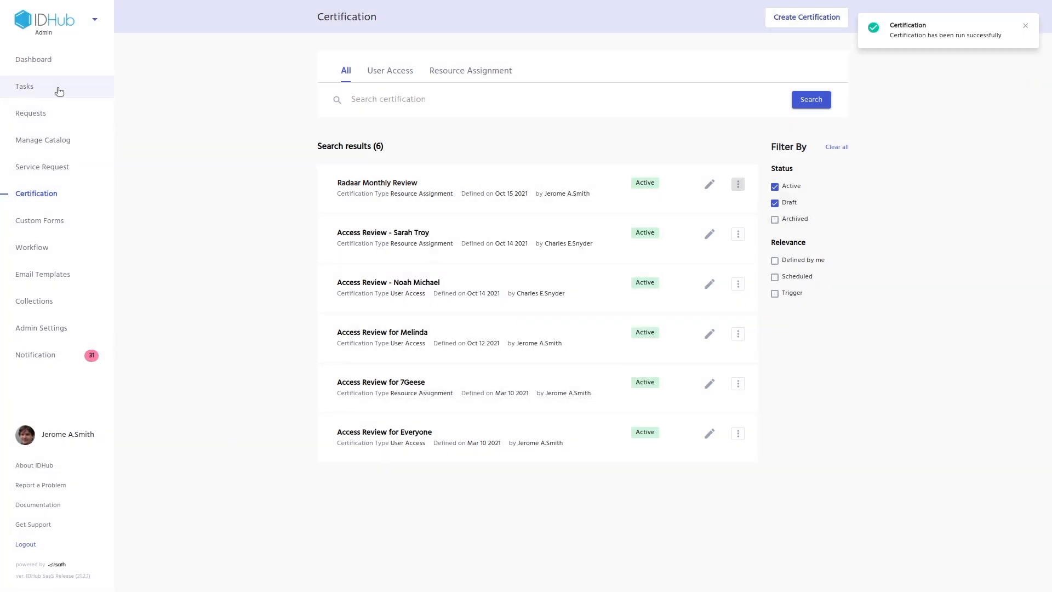
- Open the Radaar certification task and certify all listed users at once, declining to complete the certification
left_click(59, 91)
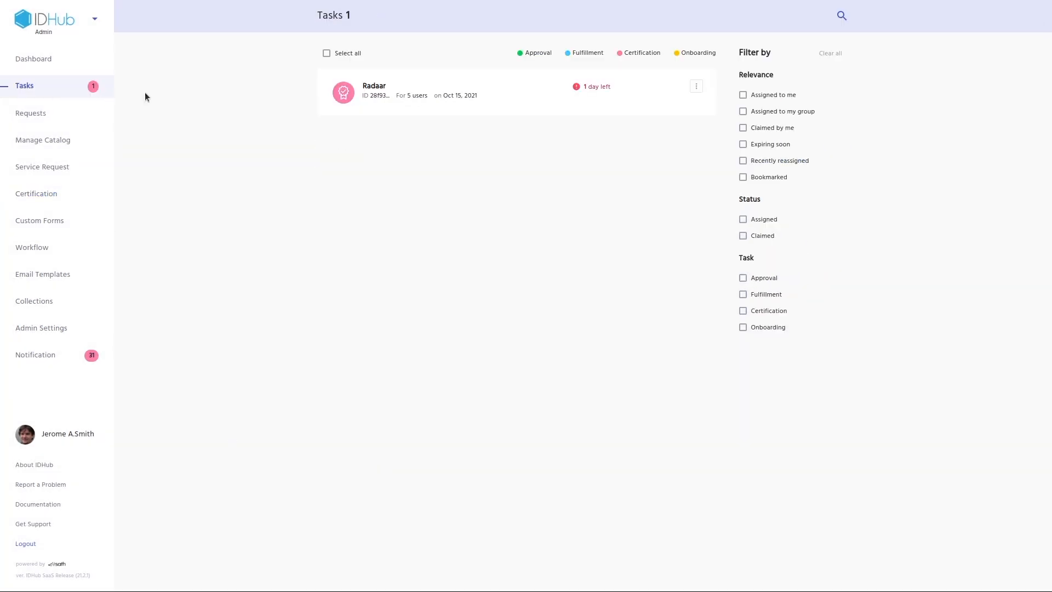
left_click(446, 92)
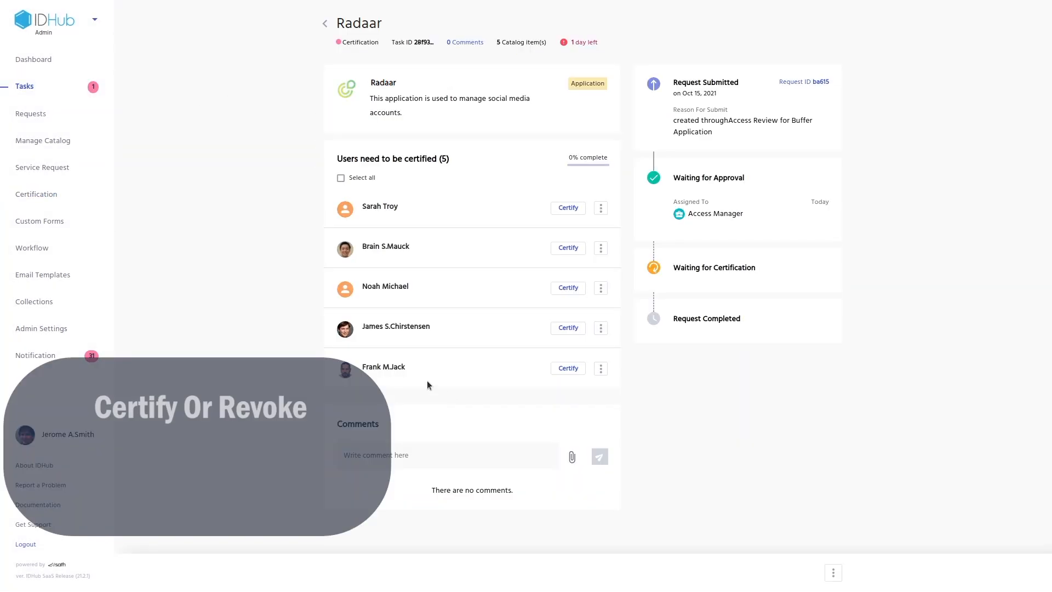
left_click(341, 178)
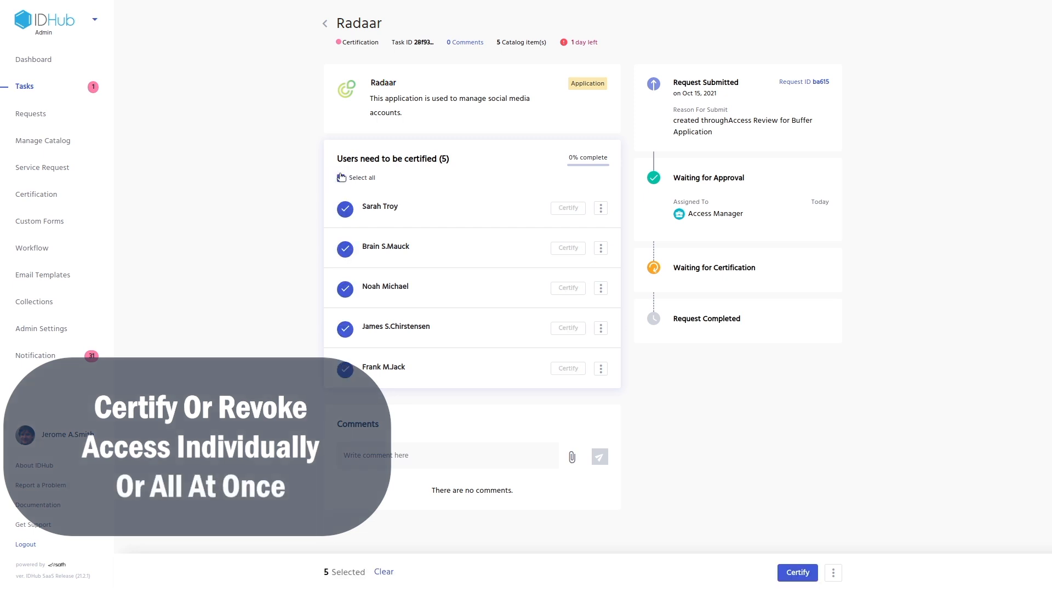
left_click(795, 572)
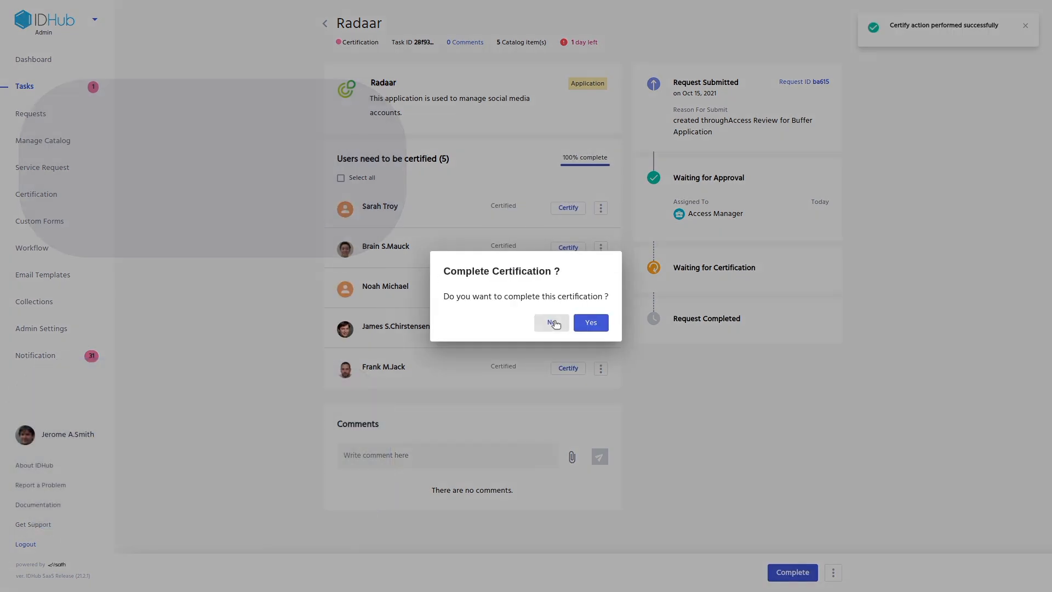
left_click(553, 323)
- Revoke Radaar access for the last user in the certification list and complete the certification
left_click(602, 372)
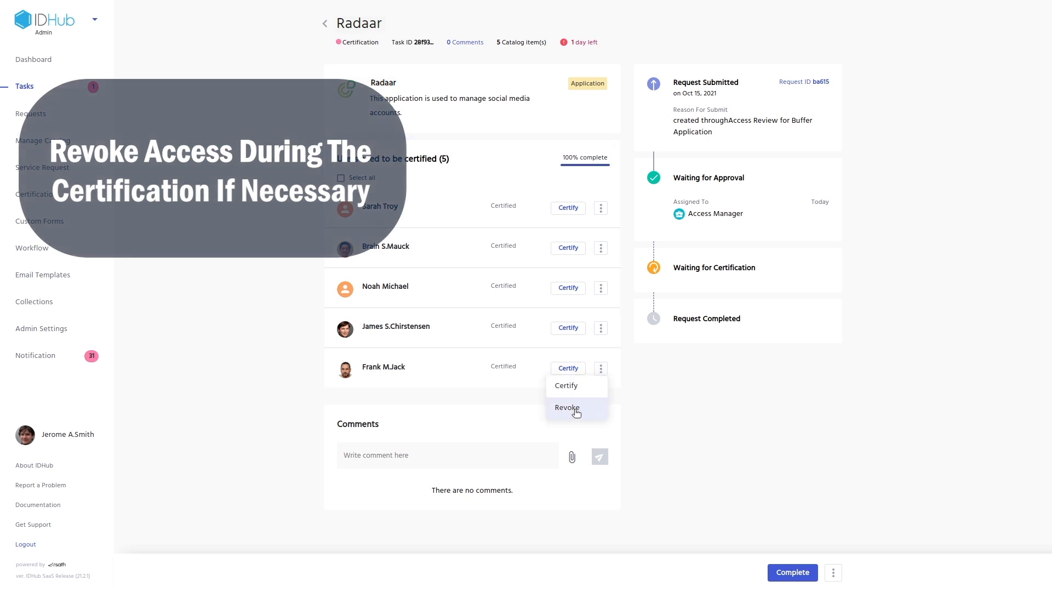
left_click(570, 408)
left_click(592, 323)
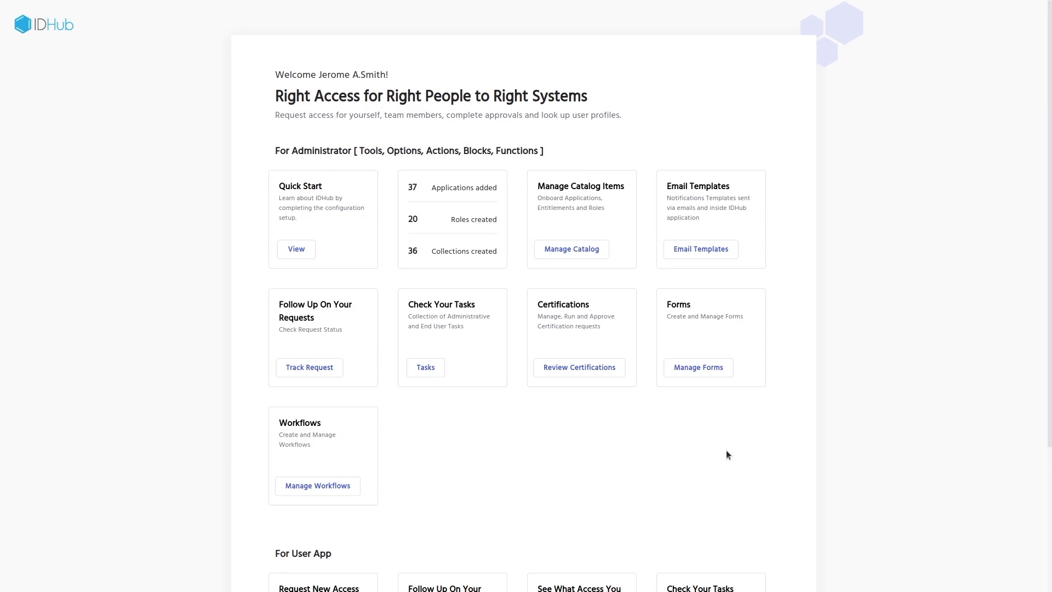
- Go to the access request catalog, search its users by the marketing coordinator's name, and open that user's summary
scroll(727, 455, "down", 3)
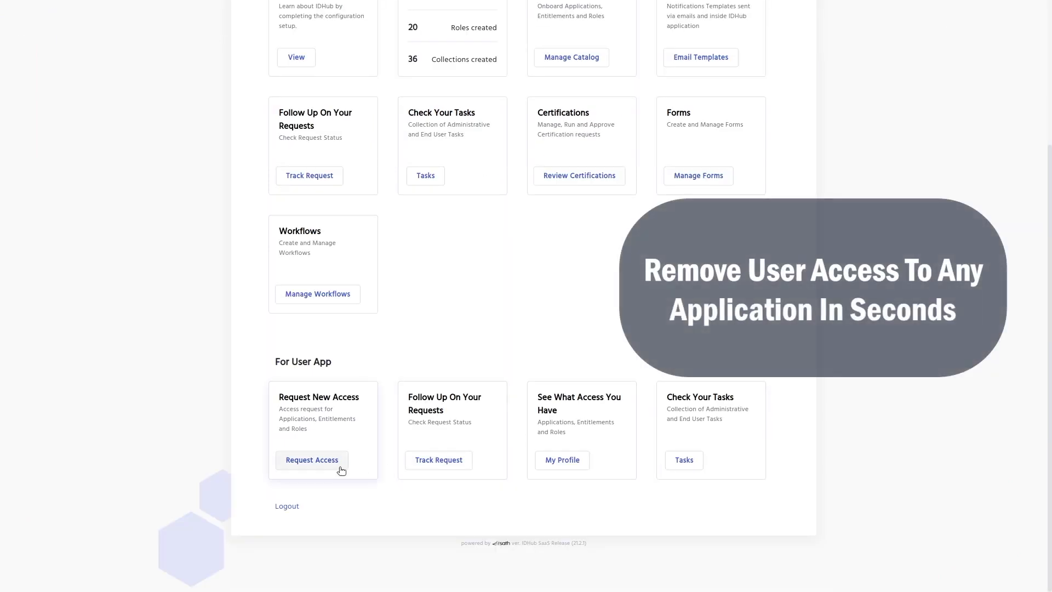
left_click(312, 460)
left_click(507, 70)
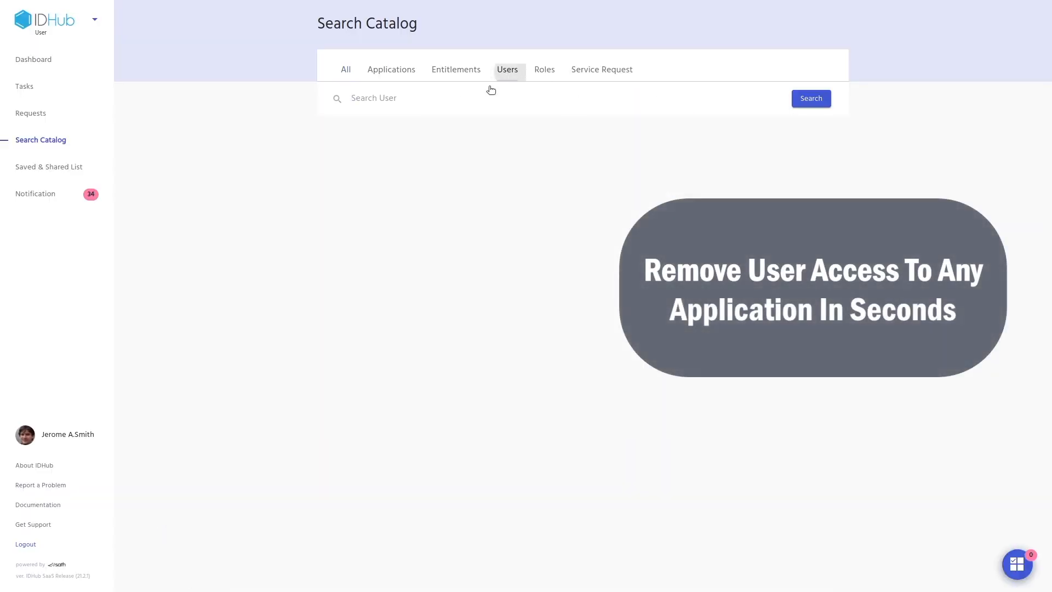
type("Noa")
left_click(433, 127)
left_click(485, 199)
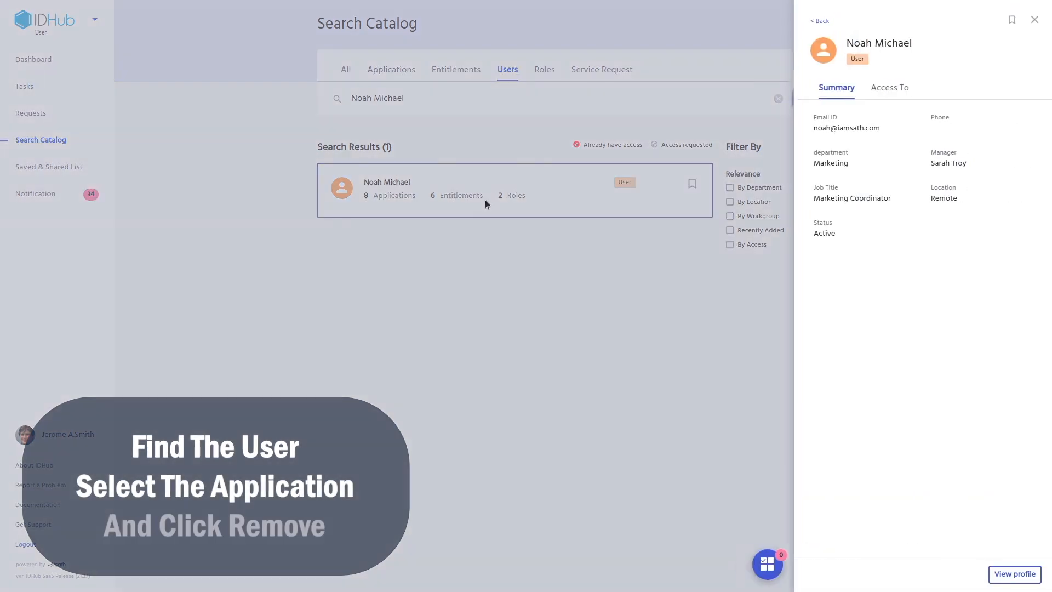
- Open the user's full profile and remove their access to Radaar, confirming the removal
left_click(1000, 571)
left_click(605, 280)
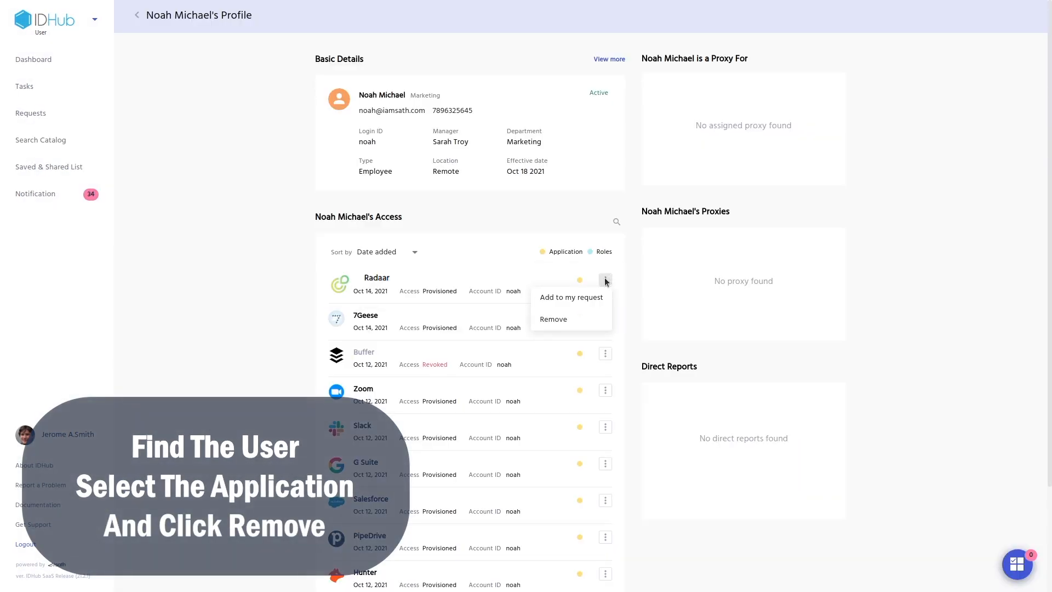
left_click(548, 318)
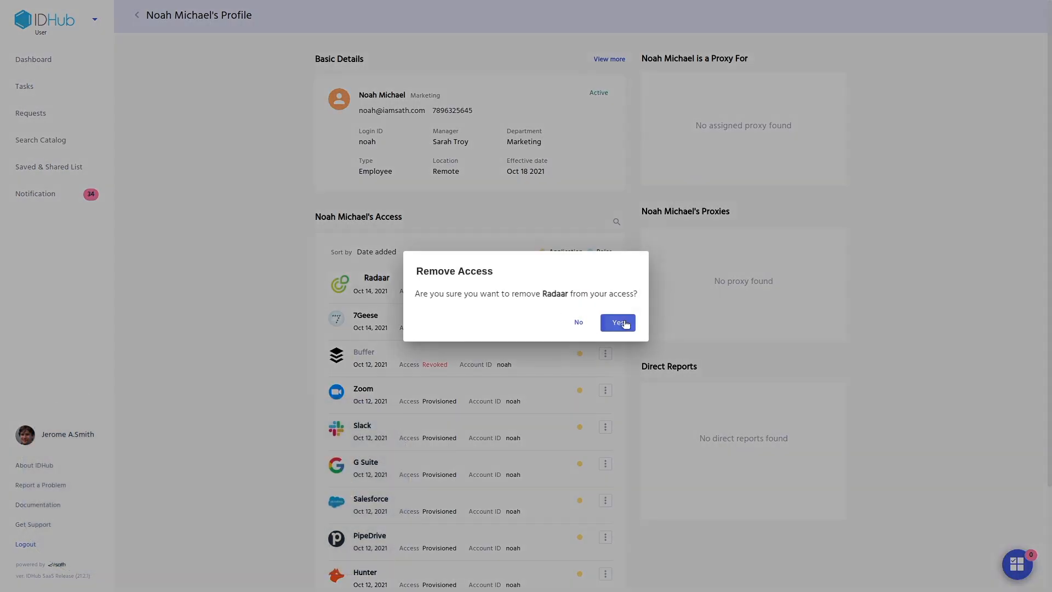
left_click(619, 323)
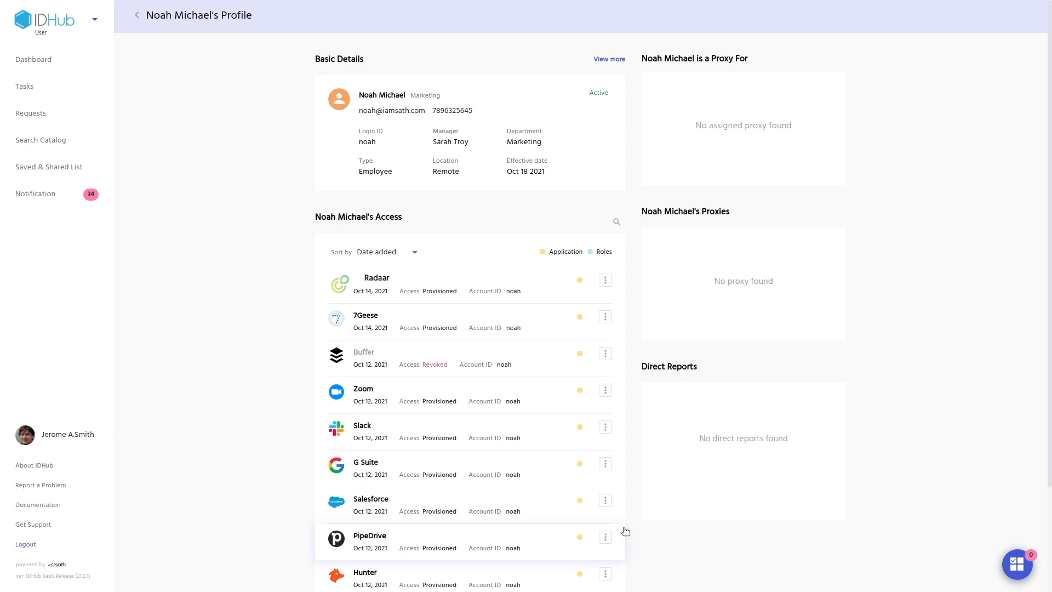